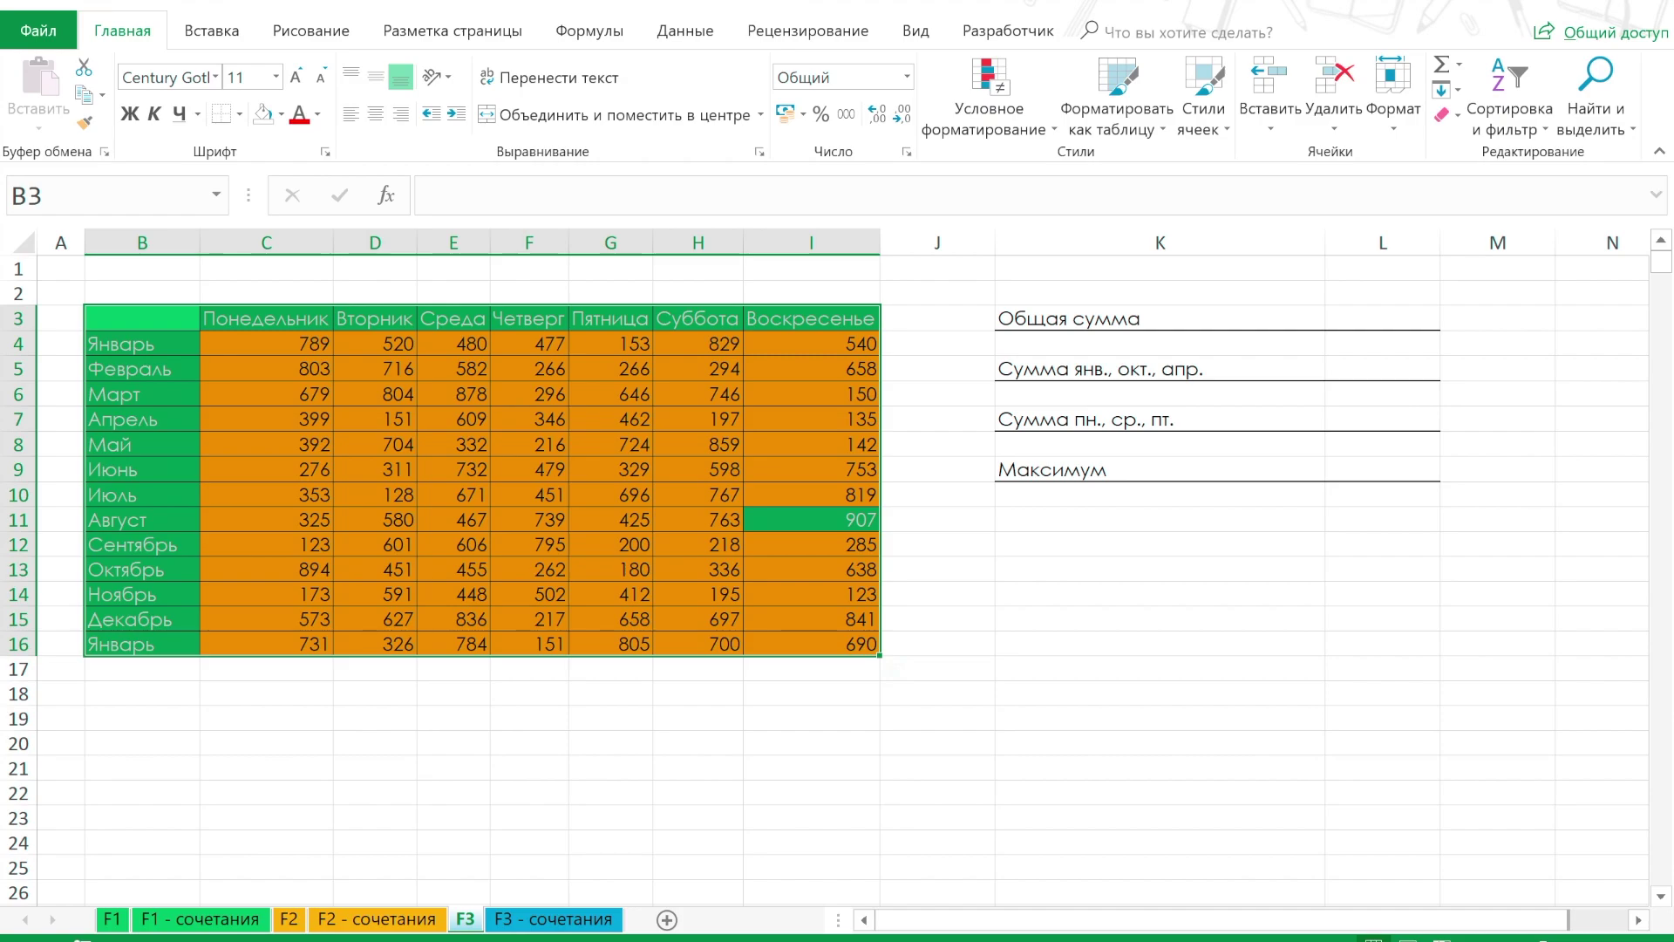
# Browse the defined names in Name Manager, stepping down to the Январь name
pyautogui.click(683, 475)
pyautogui.click(699, 520)
pyautogui.press('Down')
pyautogui.press('Down')
pyautogui.press('Down')
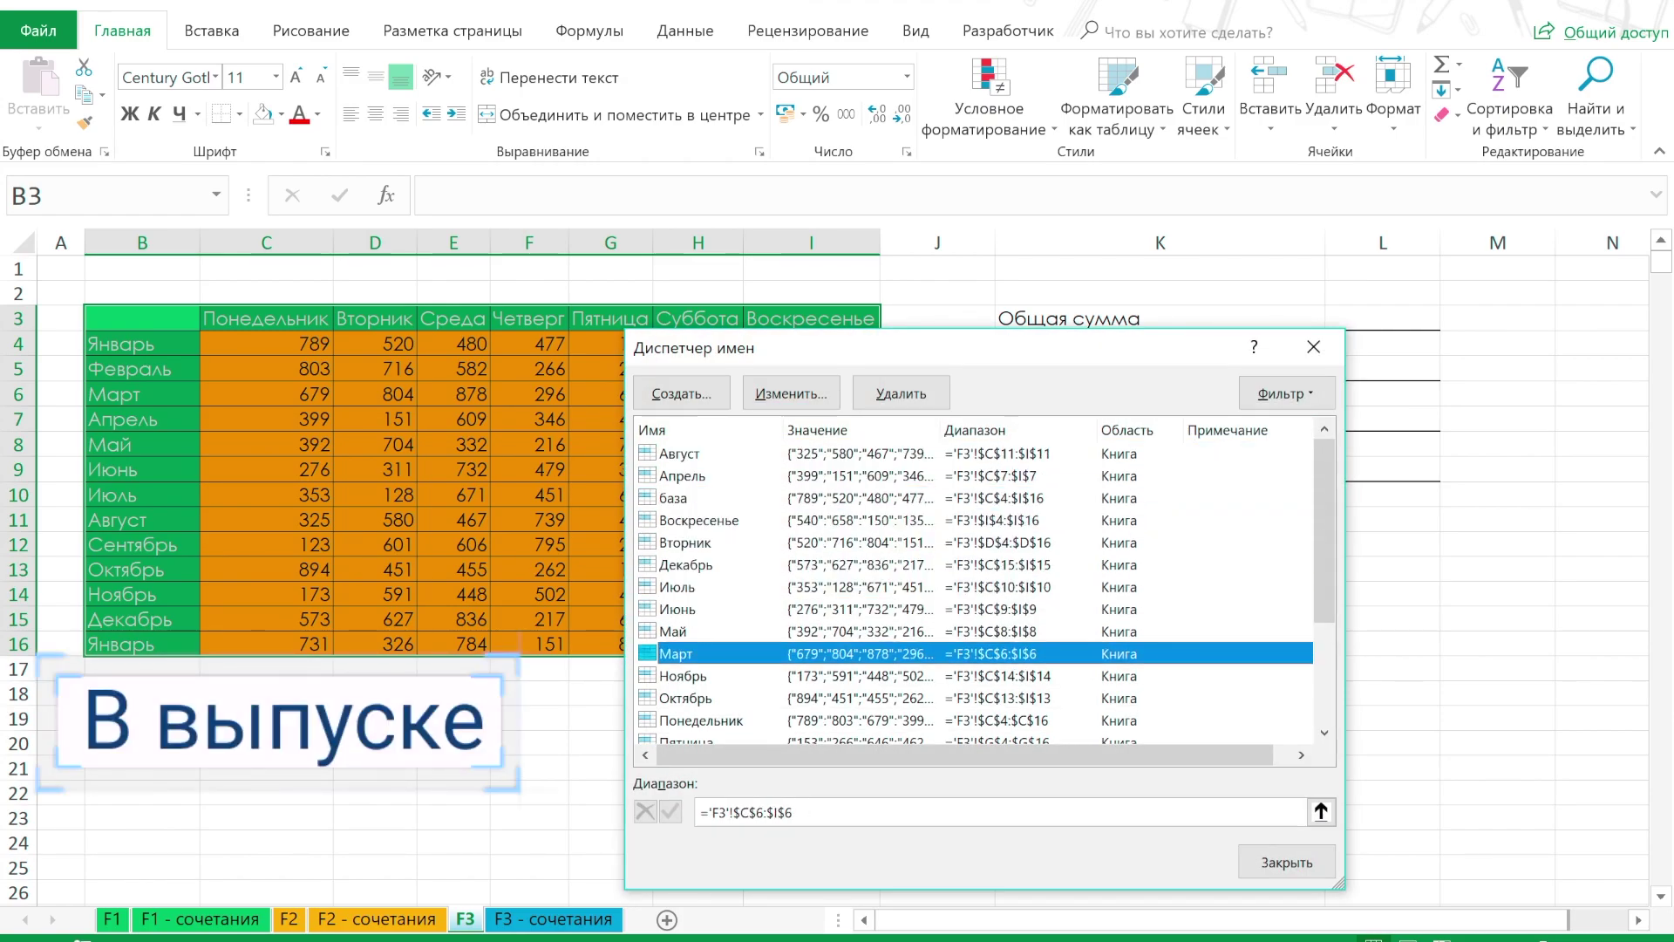
pyautogui.press('Down')
pyautogui.press('Down')
pyautogui.press('Down')
pyautogui.press('Down')
pyautogui.press('Down')
pyautogui.press('Down')
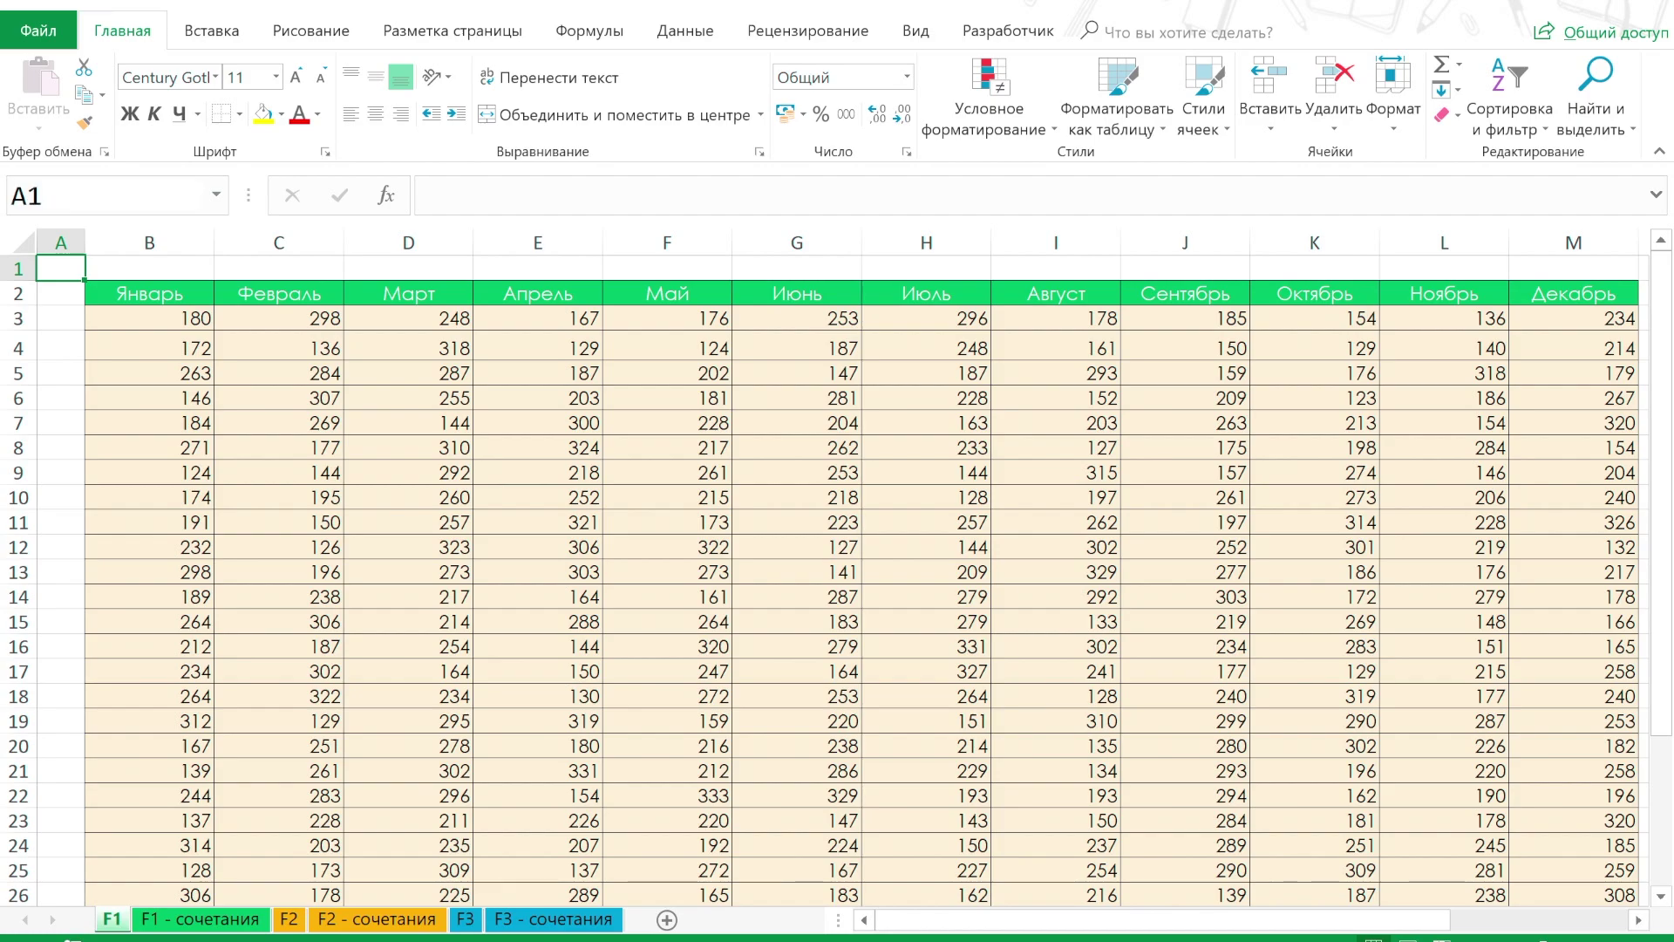
# Search Excel Help for 'сумм' and open the Функция СУММ article
pyautogui.press('F1')
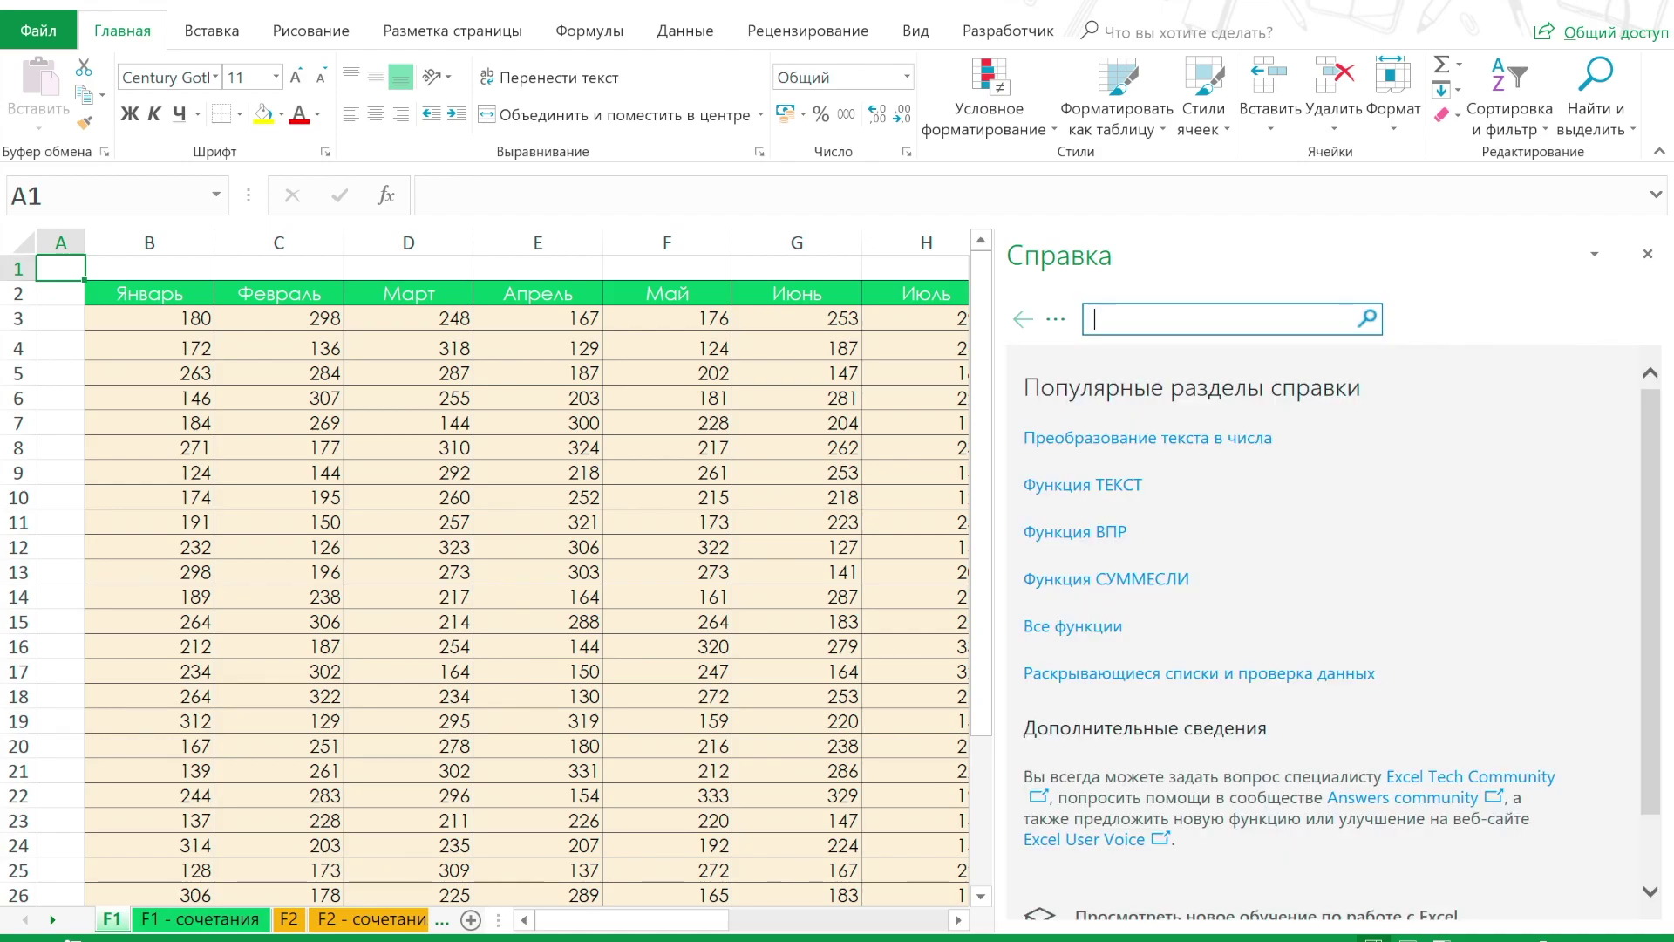
pyautogui.write('сумм')
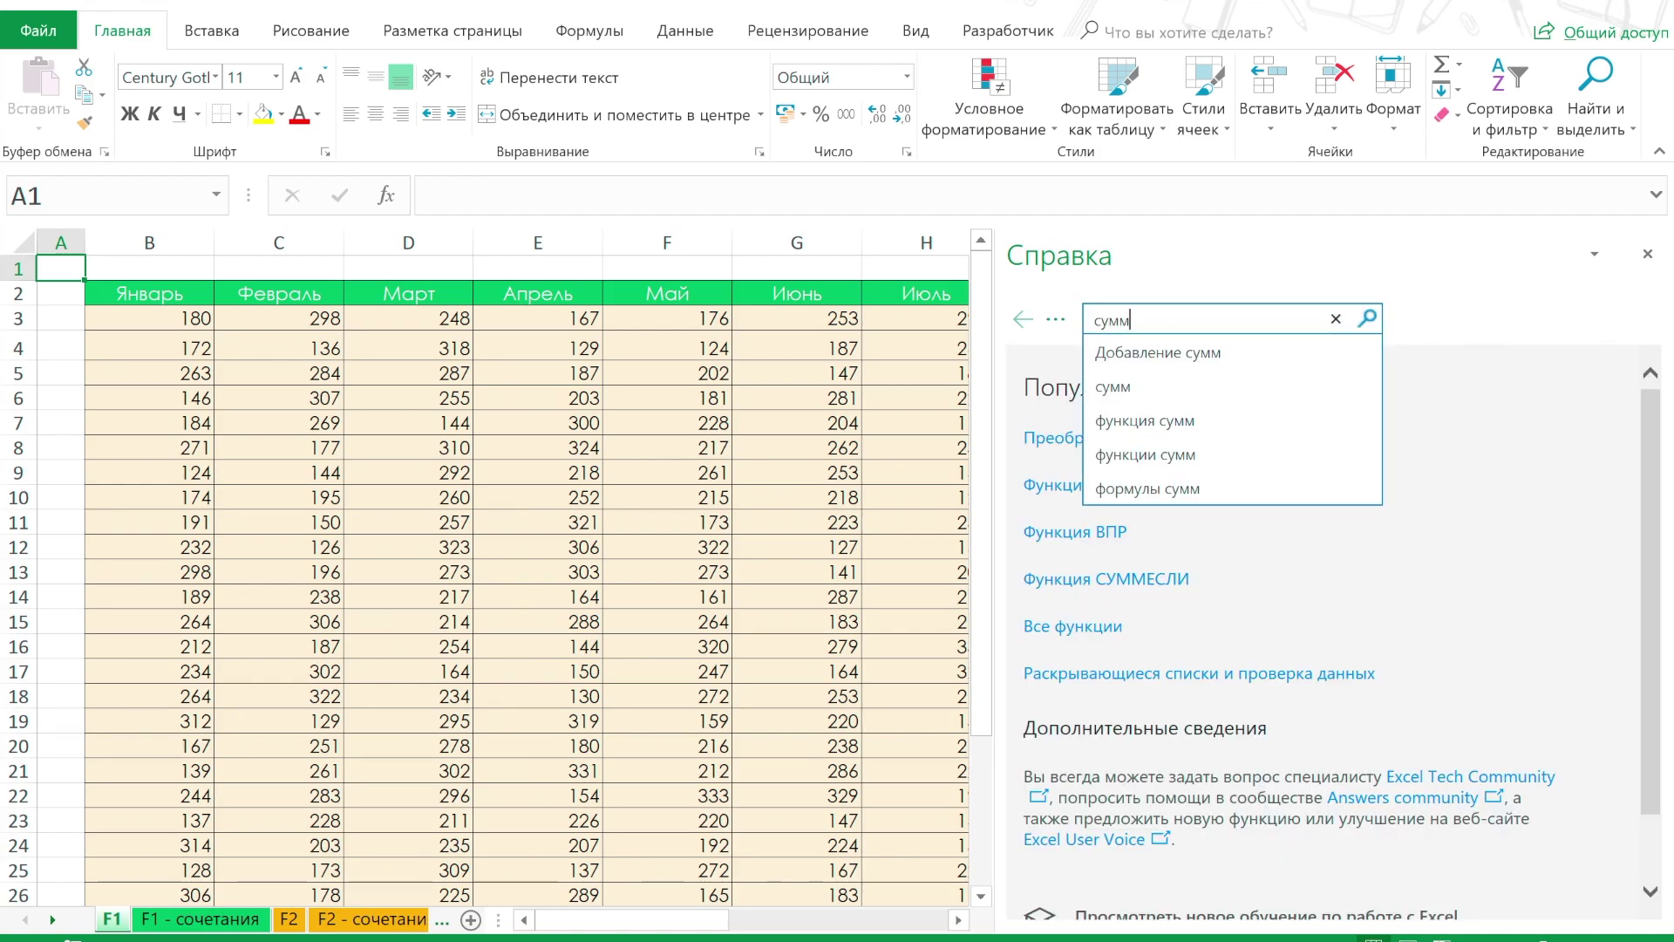
pyautogui.press('Return')
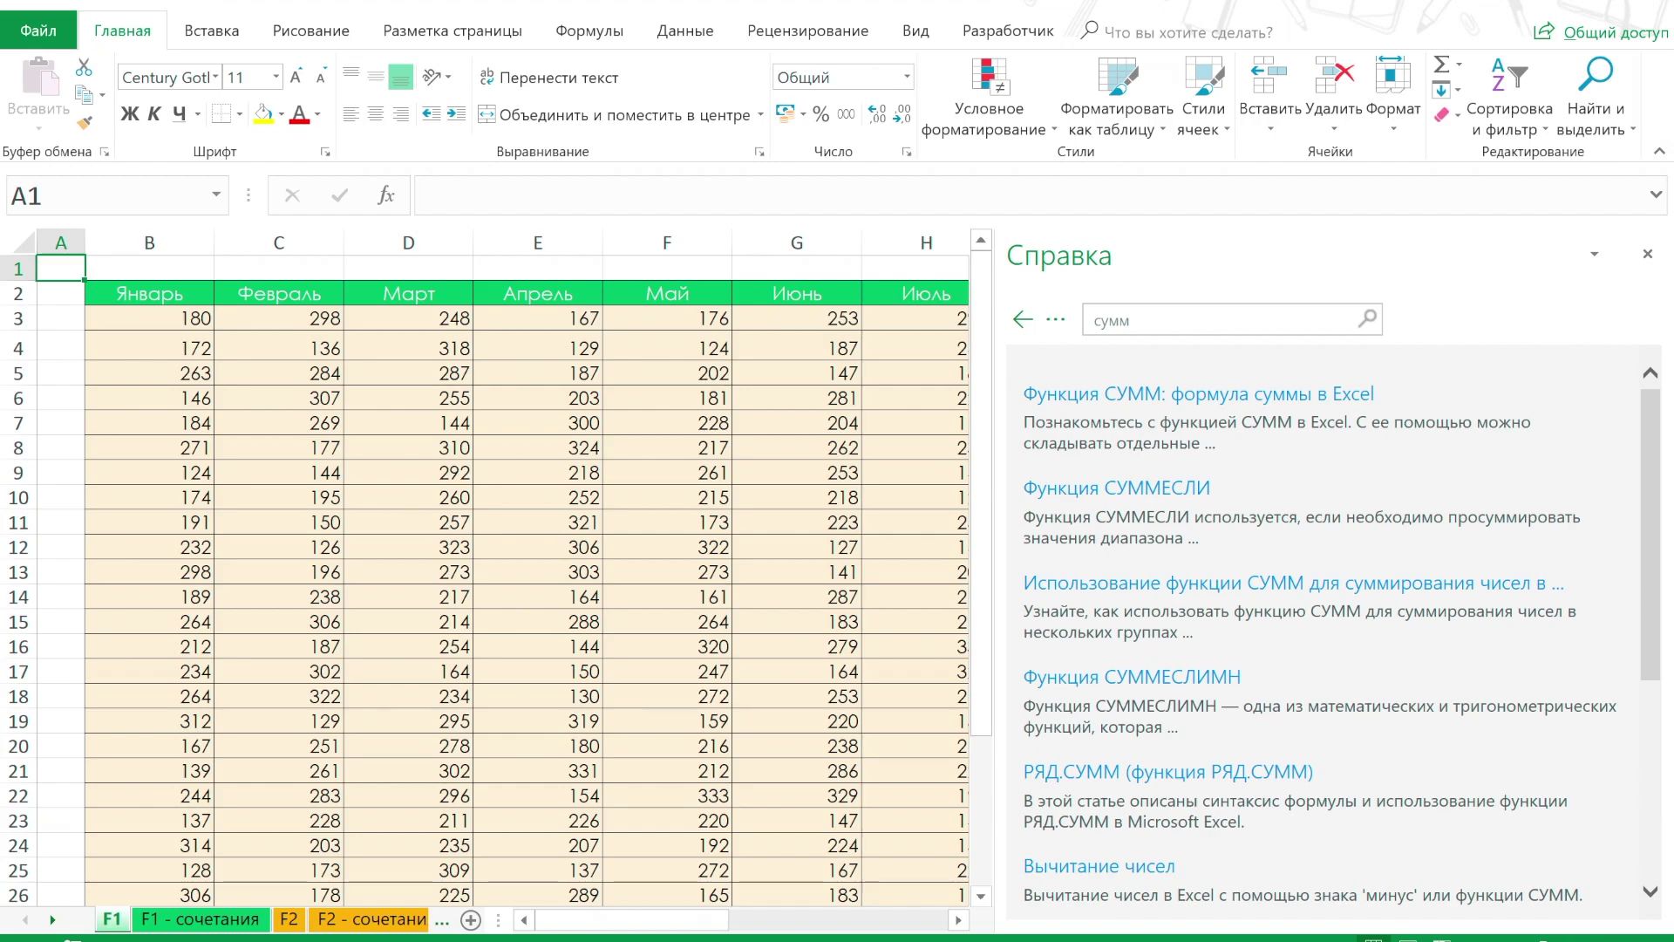
pyautogui.press('Return')
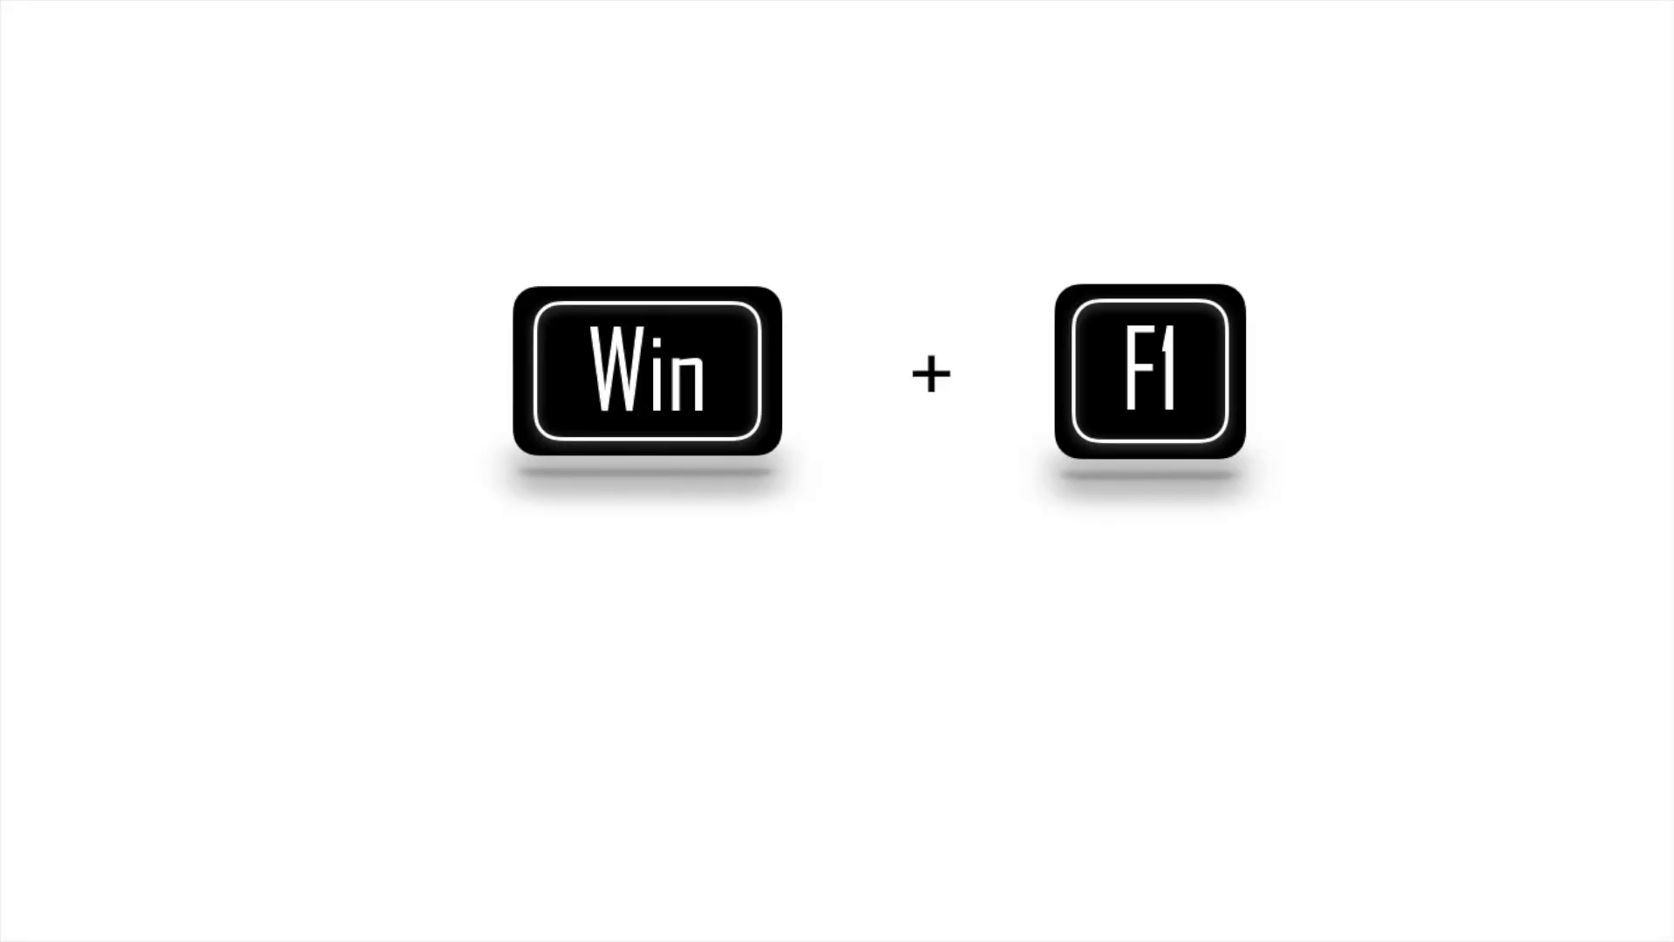
# Open Windows help as a web search with Win+F1
pyautogui.press('super+F1')
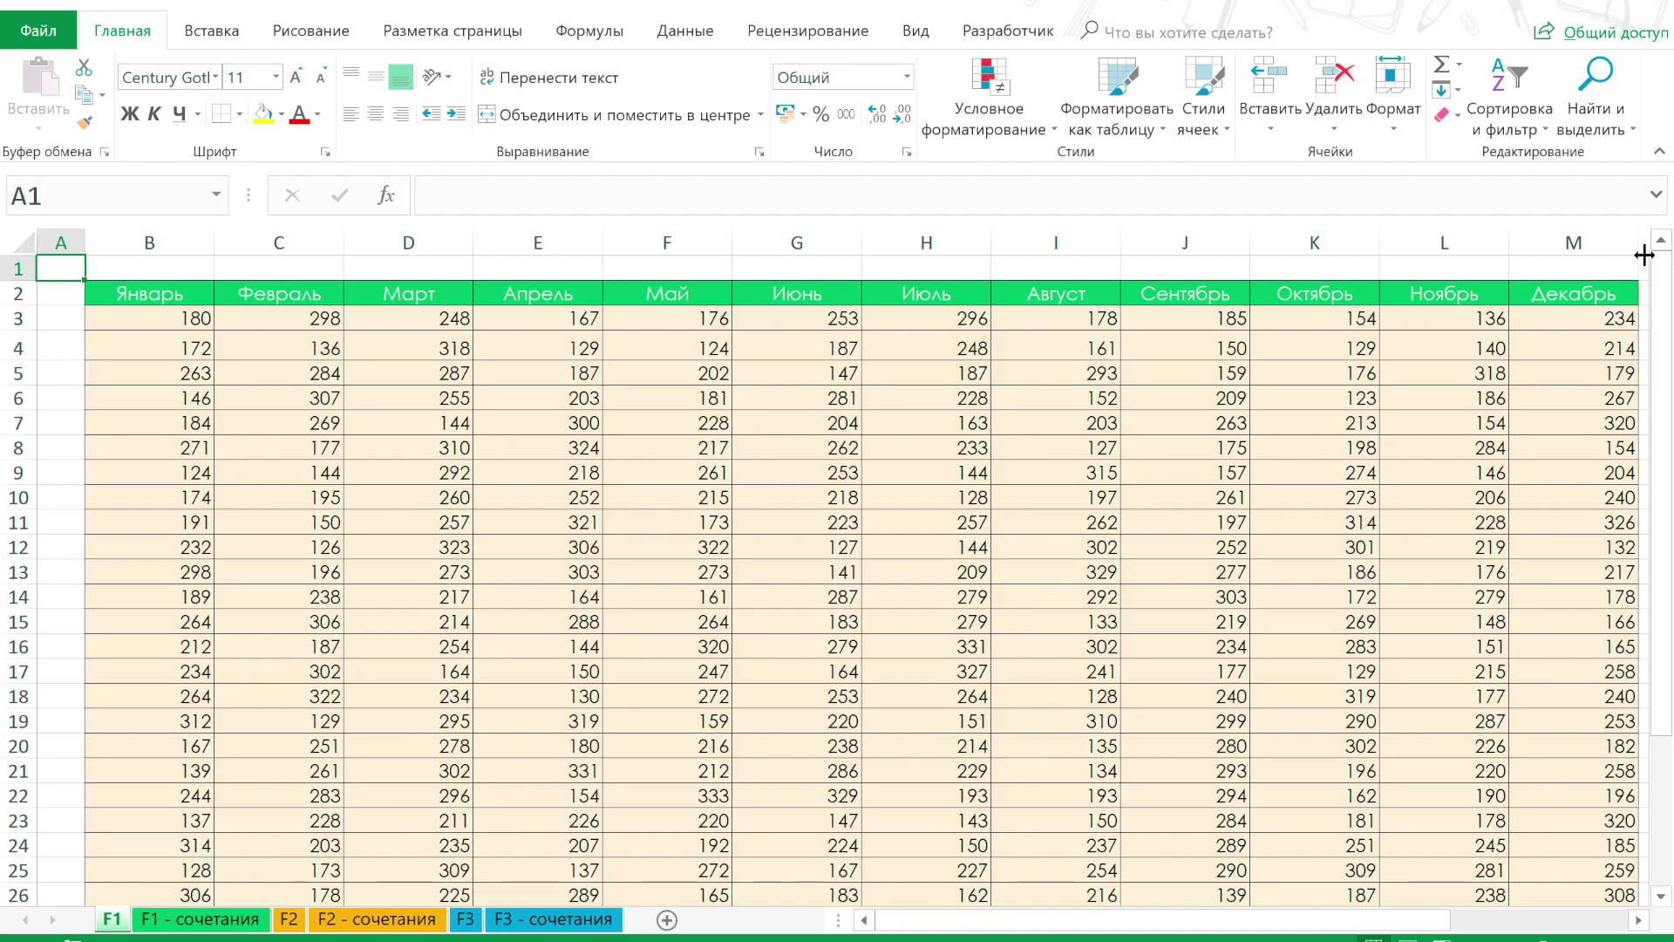
# Collapse, expand and hide the ribbon, then insert new macro sheets starting with Макрос1
pyautogui.hotkey('ctrl', 'F1')
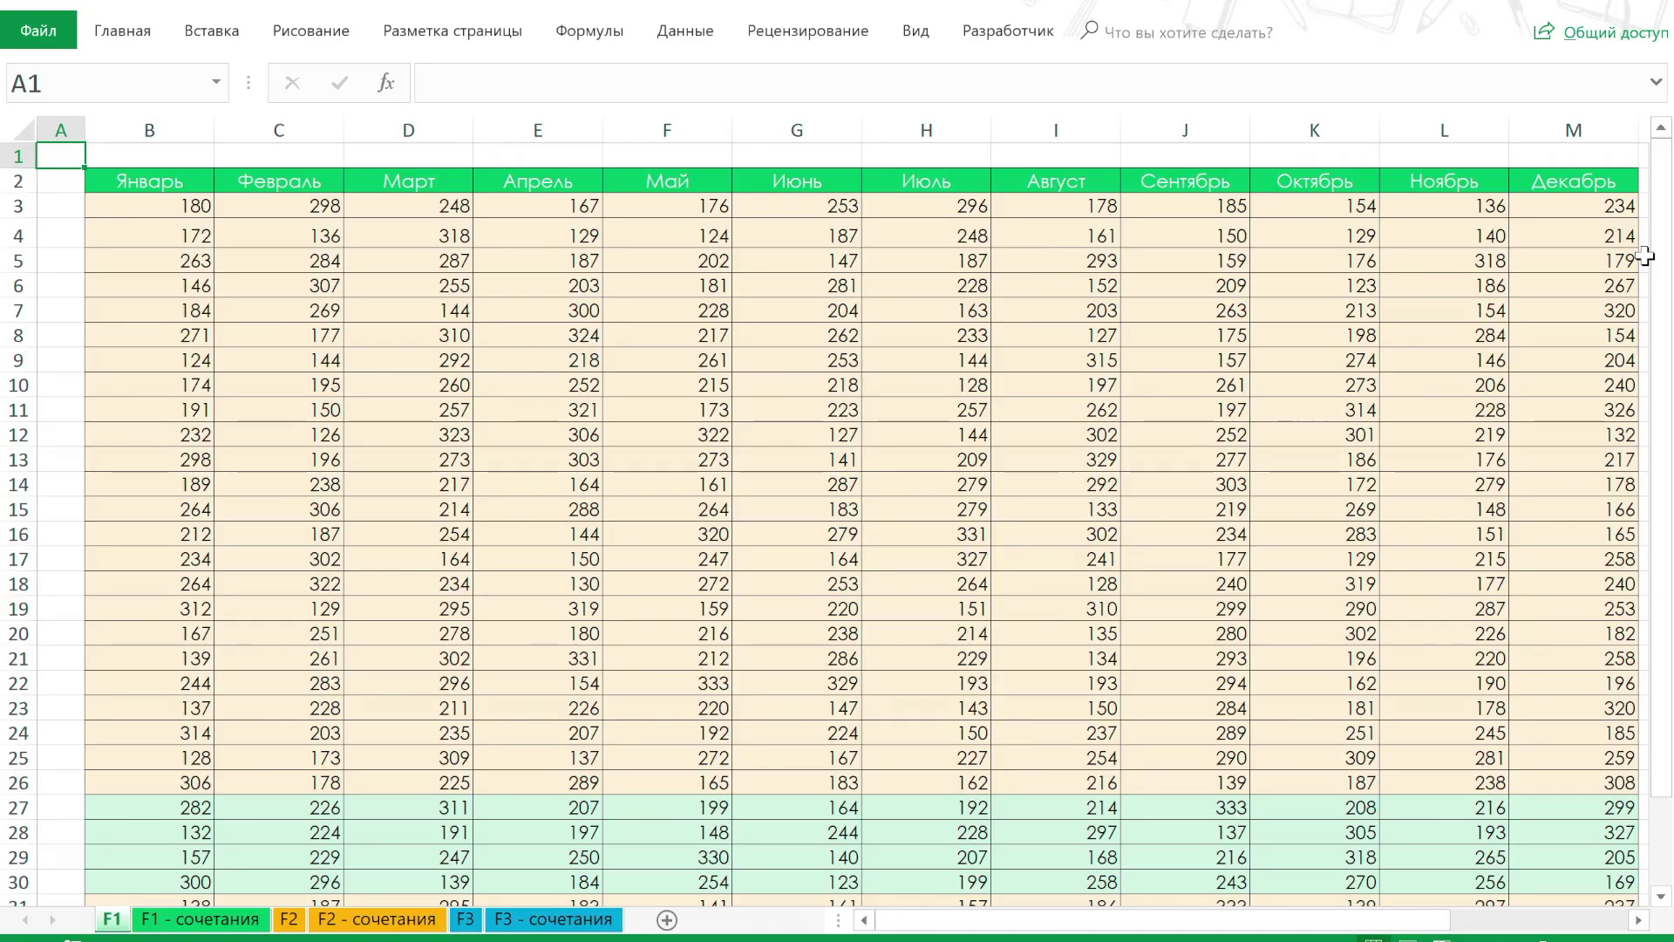
pyautogui.hotkey('ctrl', 'shift', 'F1')
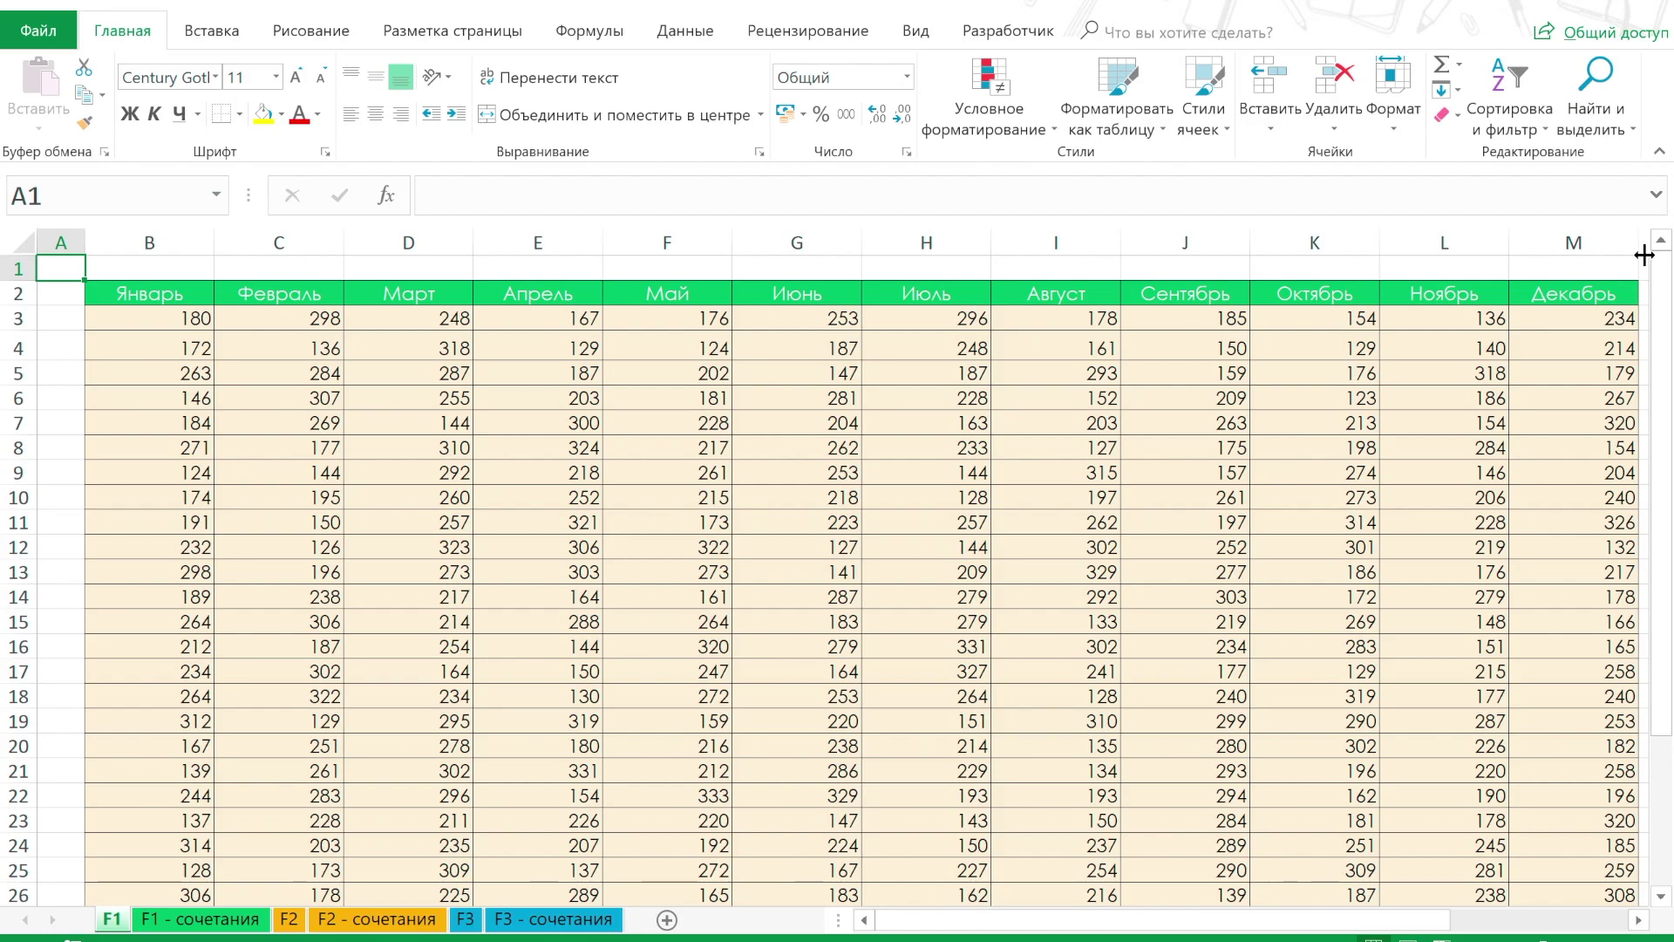
pyautogui.hotkey('ctrl', 'shift', 'F1')
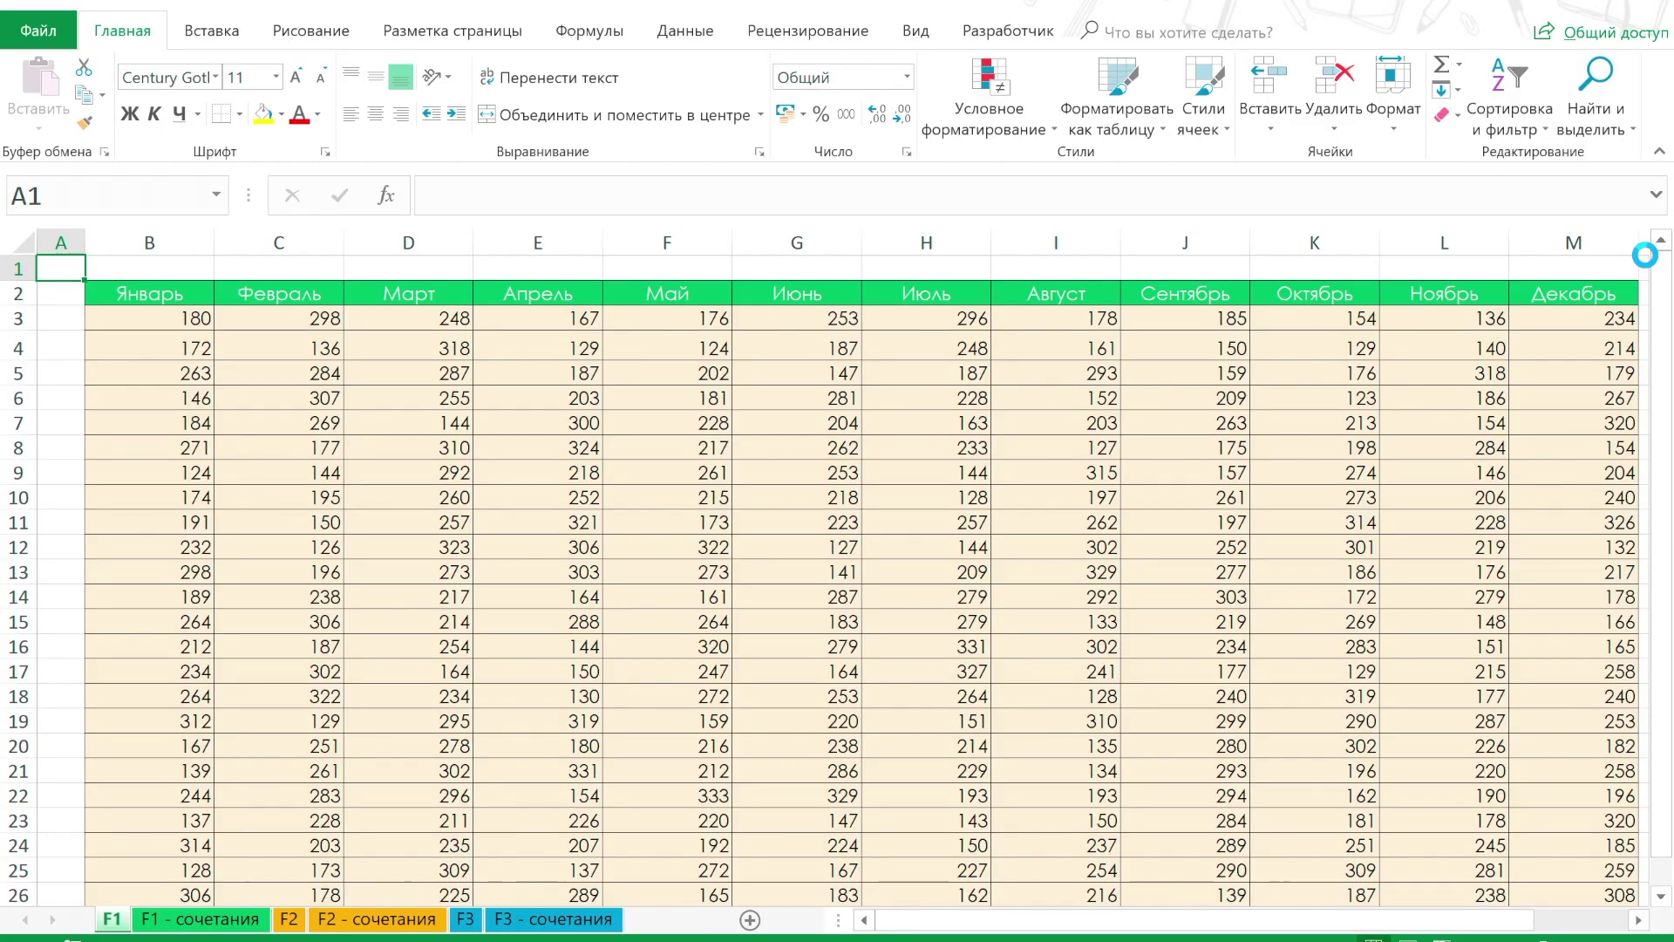
pyautogui.hotkey('ctrl', 'alt', 'F1')
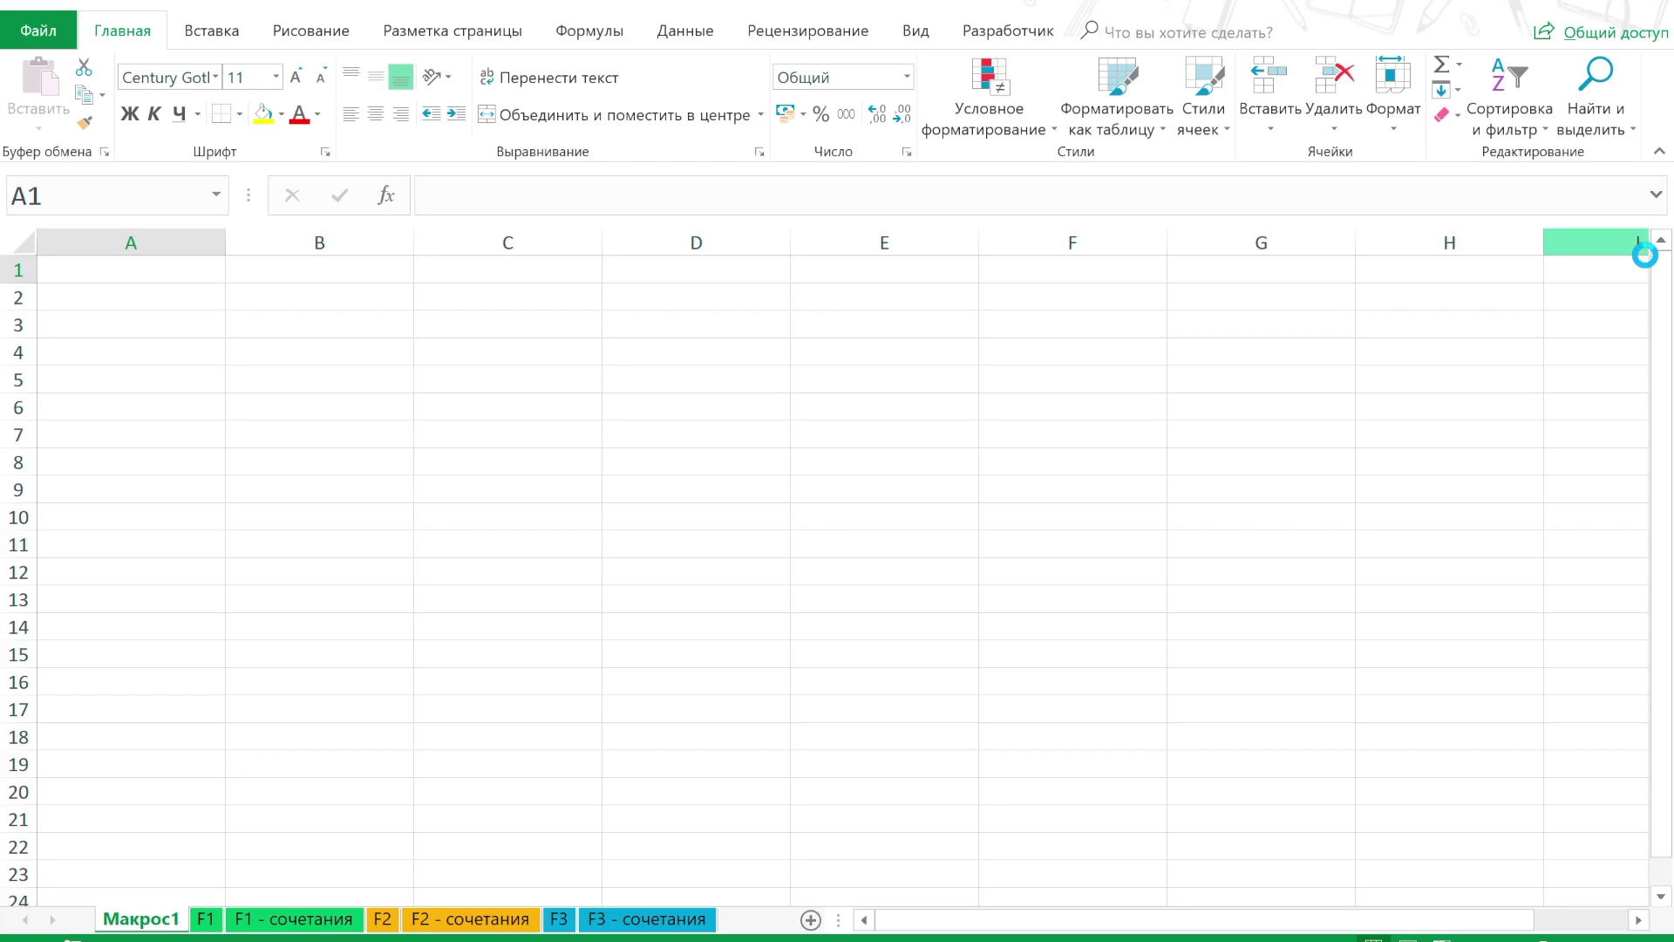
pyautogui.hotkey('ctrl', 'alt', 'F1')
pyautogui.hotkey('ctrl', 'alt', 'F1')
pyautogui.hotkey('ctrl', 'alt', 'F1')
pyautogui.hotkey('ctrl', 'alt', 'F1')
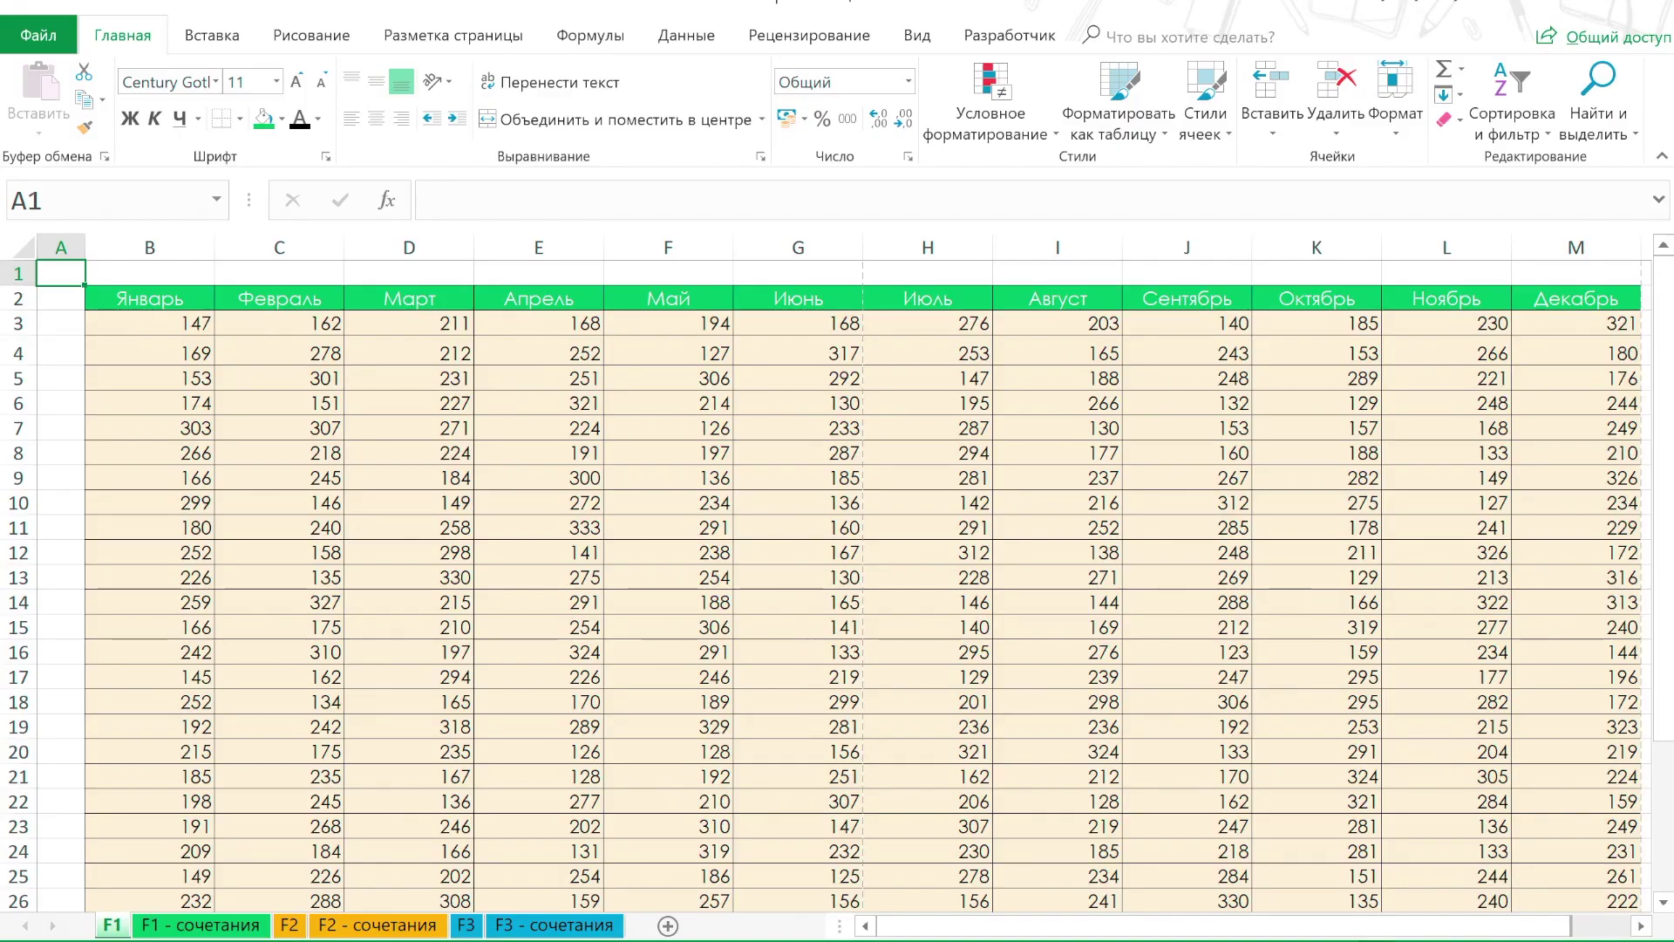
# Insert a quick chart of the Январь and Февраль data in B2:C16
pyautogui.press('F5')
pyautogui.write('b16')
pyautogui.press('Return')
pyautogui.hotkey('shift', 'Right')
pyautogui.hotkey('ctrl', 'shift', 'Up')
pyautogui.hotkey('alt', 'F1')
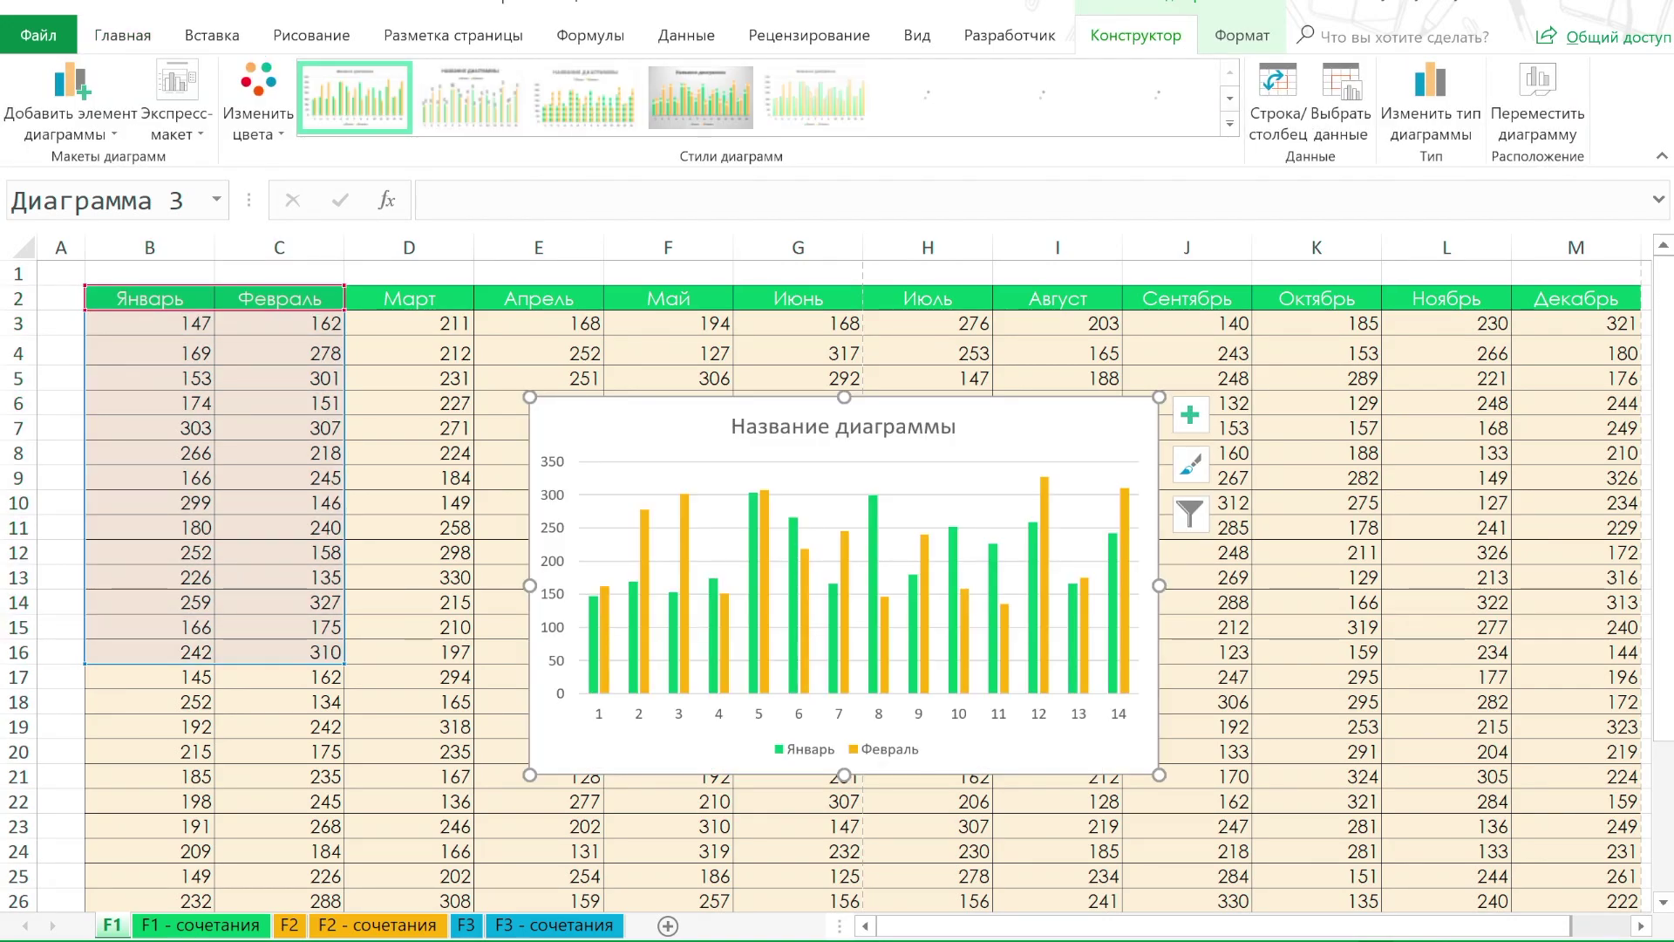
# Change the chart type to a line chart (График)
pyautogui.click(1430, 105)
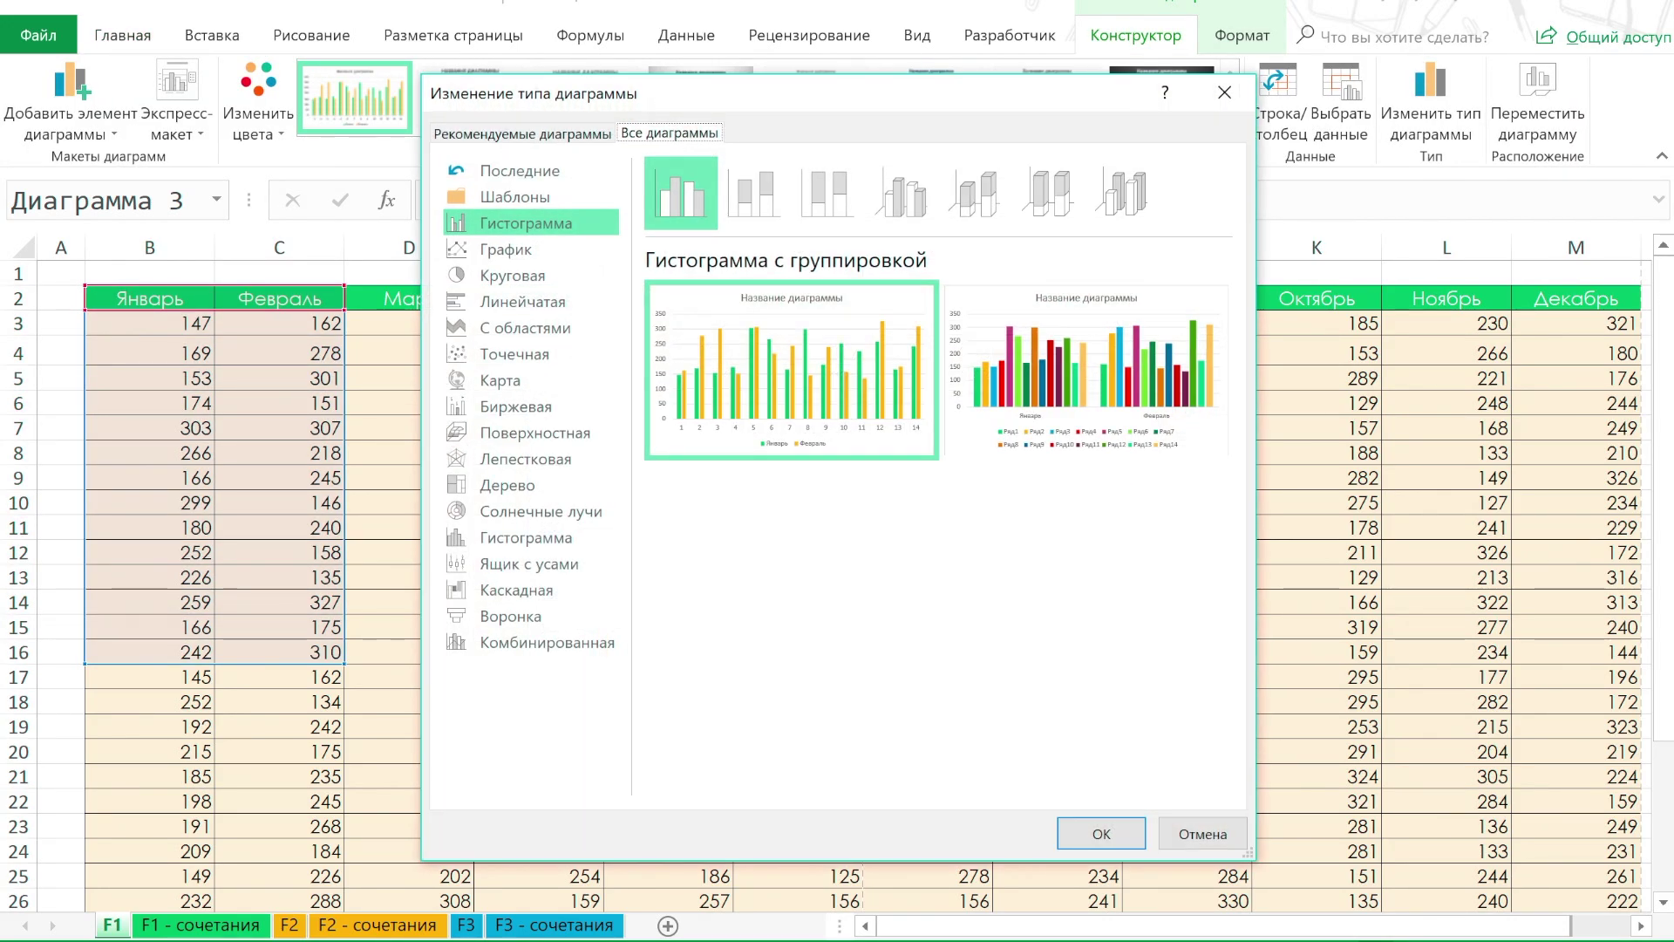
pyautogui.press('Down')
pyautogui.press('Escape')
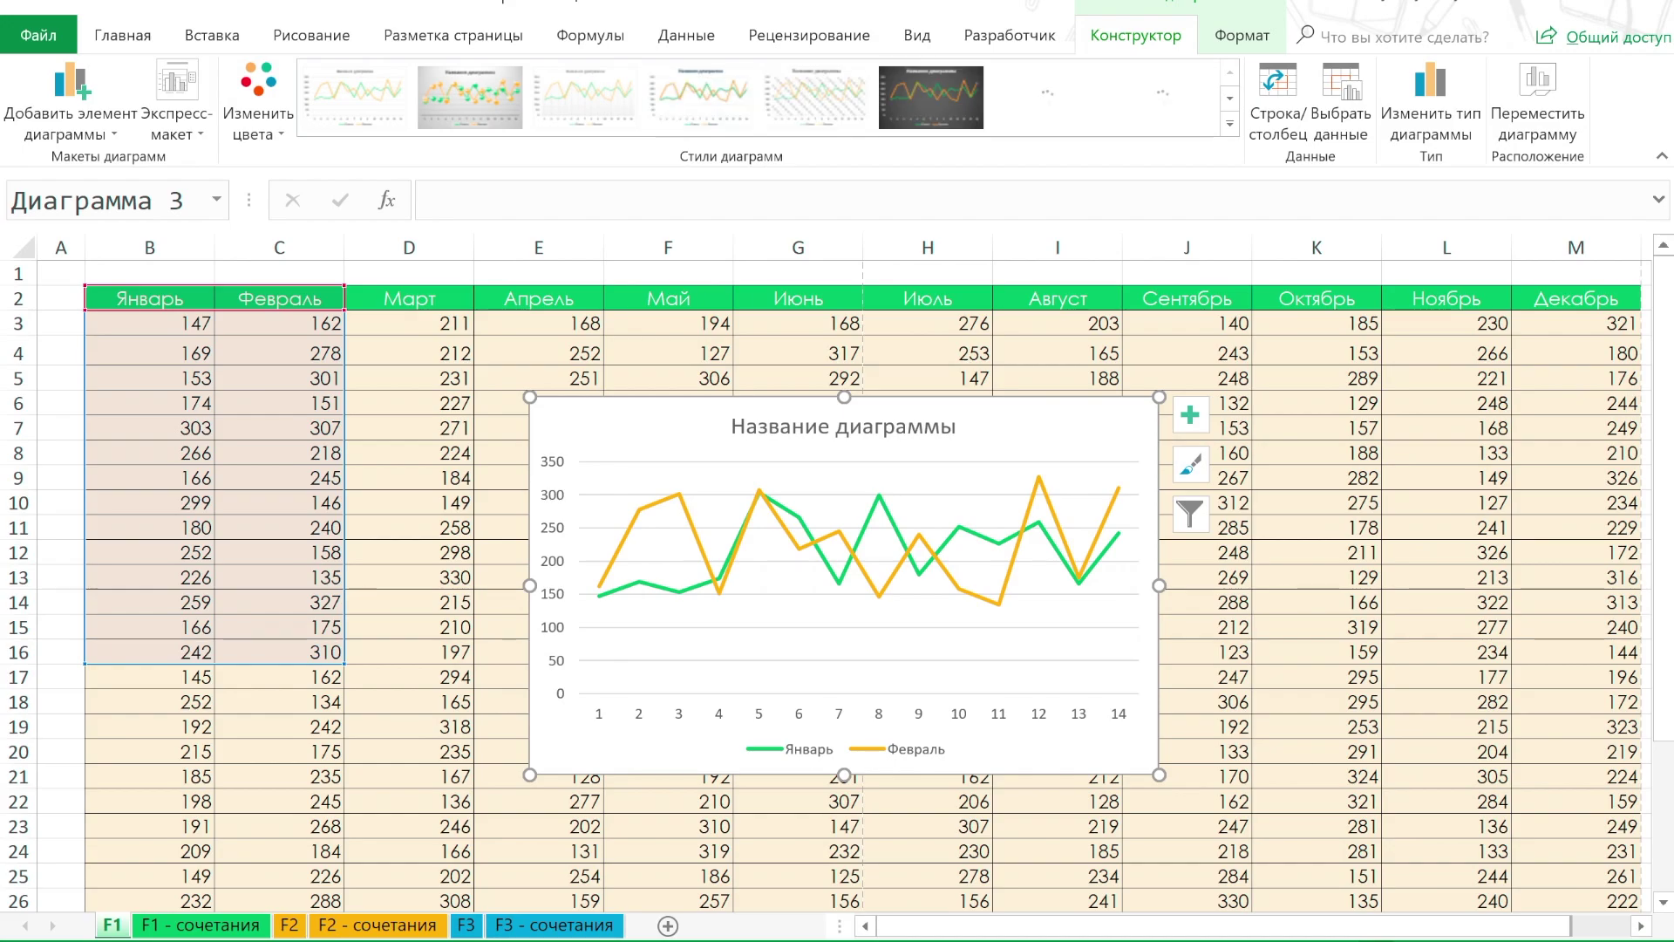
pyautogui.hotkey('ctrl', 'pagedown')
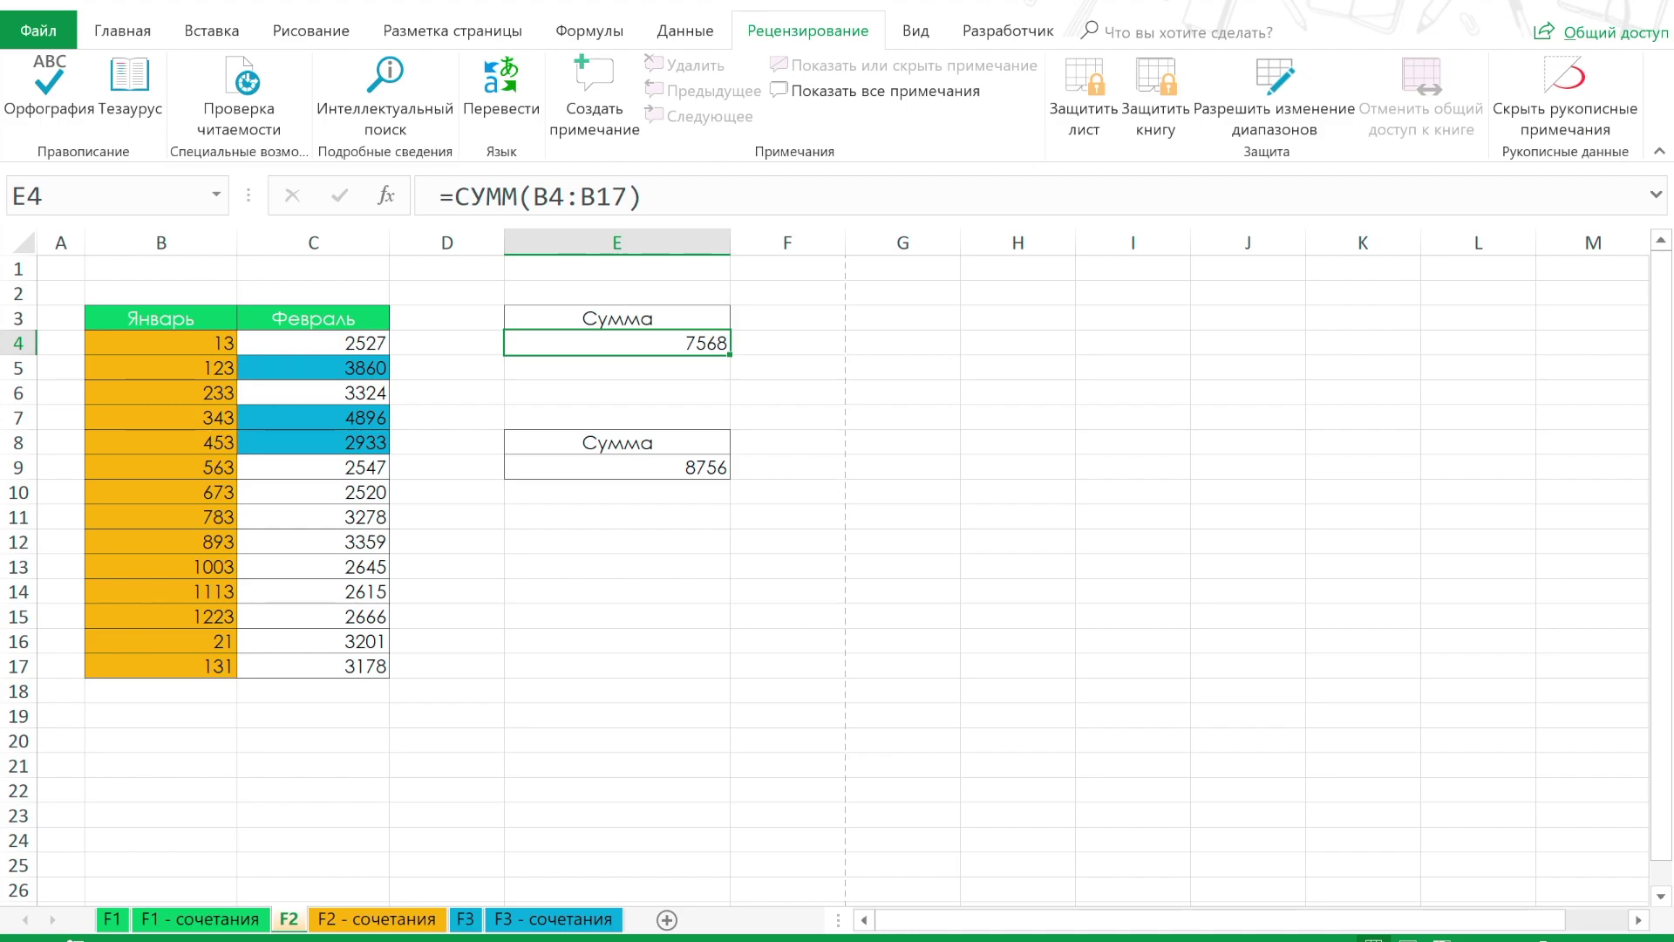
# Append 'оранжевых' to the E3 label and 'синих' to the E8 label
pyautogui.click(617, 318)
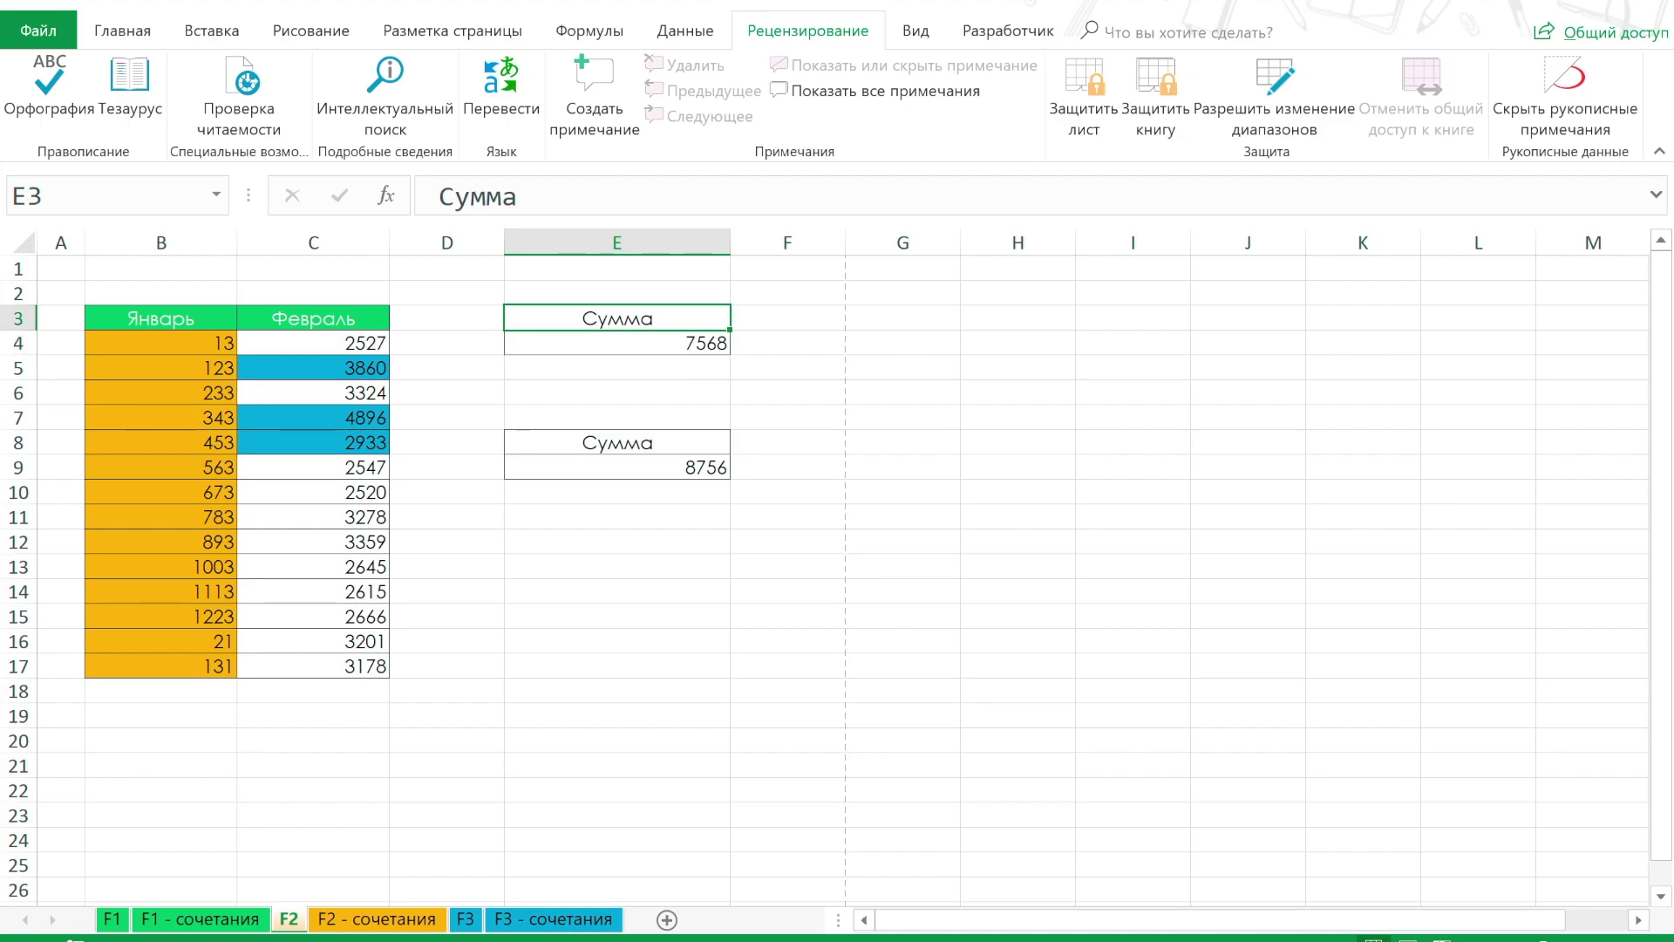
pyautogui.click(532, 196)
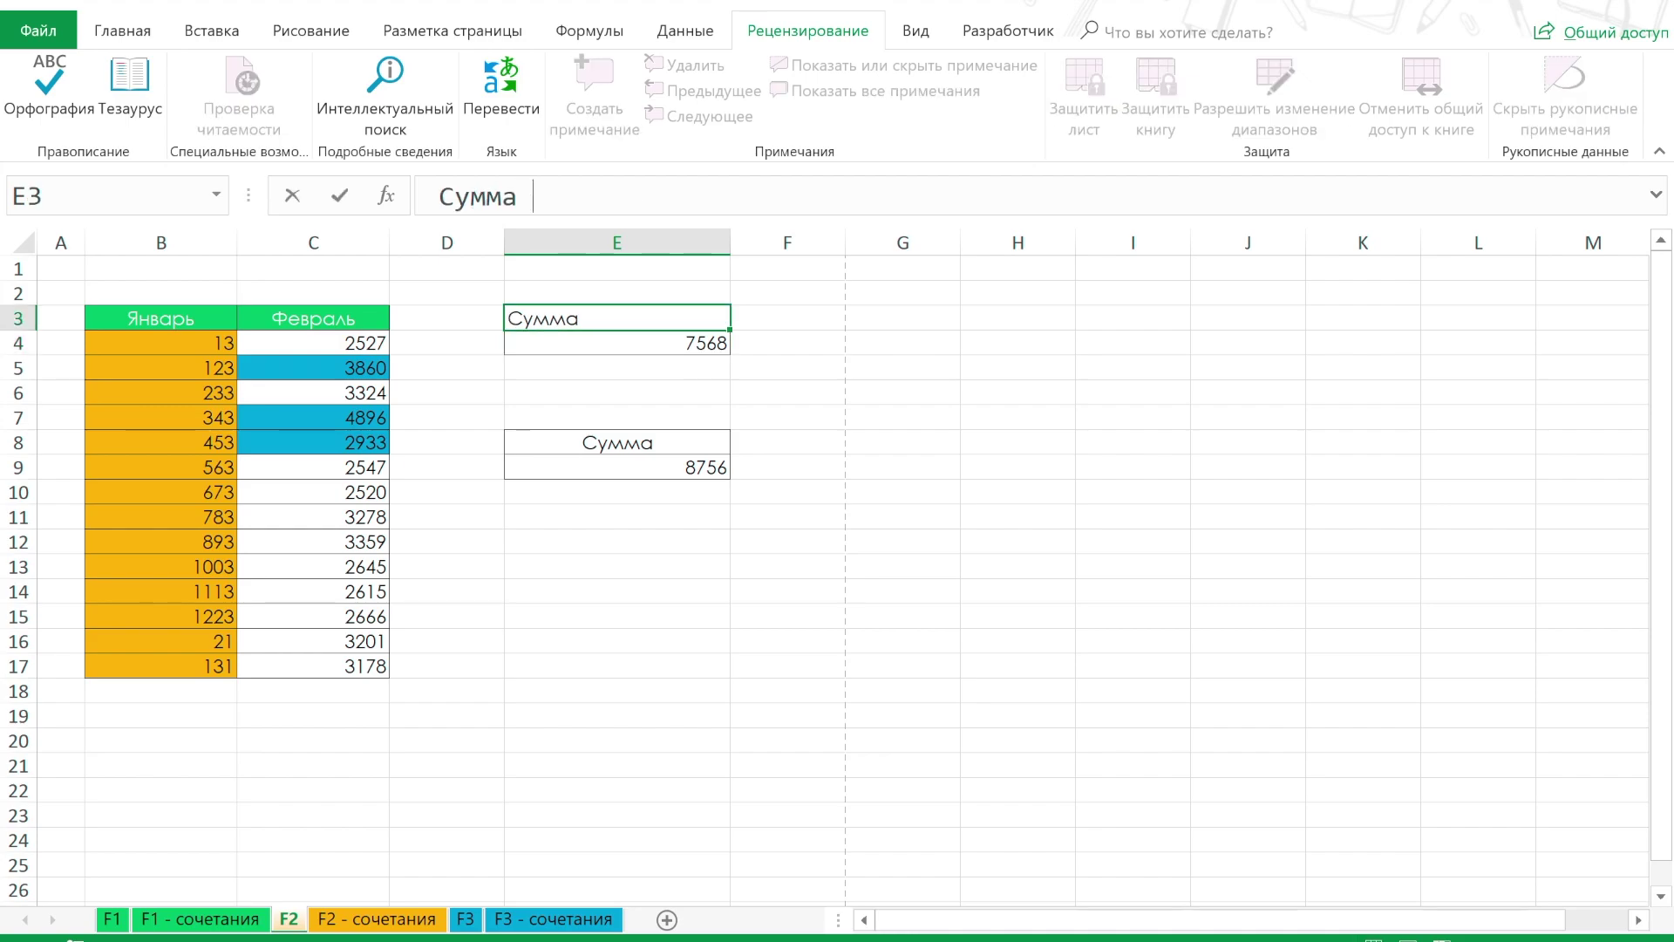
pyautogui.write('ора')
pyautogui.write('нжевых')
pyautogui.hotkey('ctrl', 'Return')
pyautogui.doubleClick(616, 442)
pyautogui.write('сини')
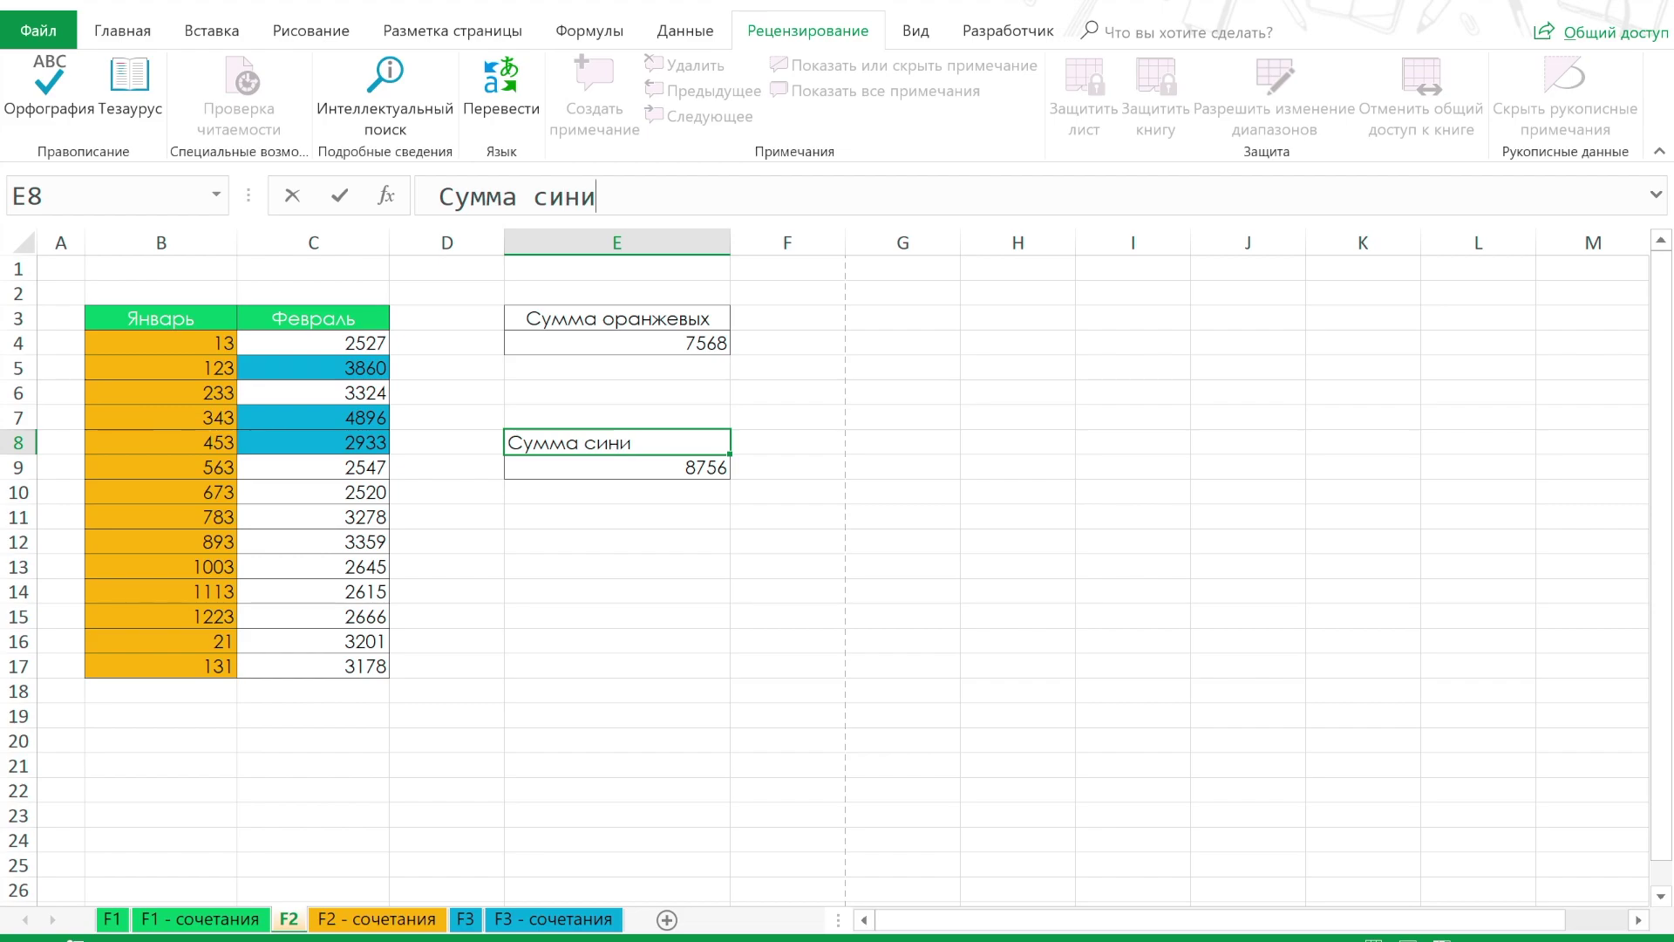
pyautogui.write('х')
pyautogui.hotkey('ctrl', 'Return')
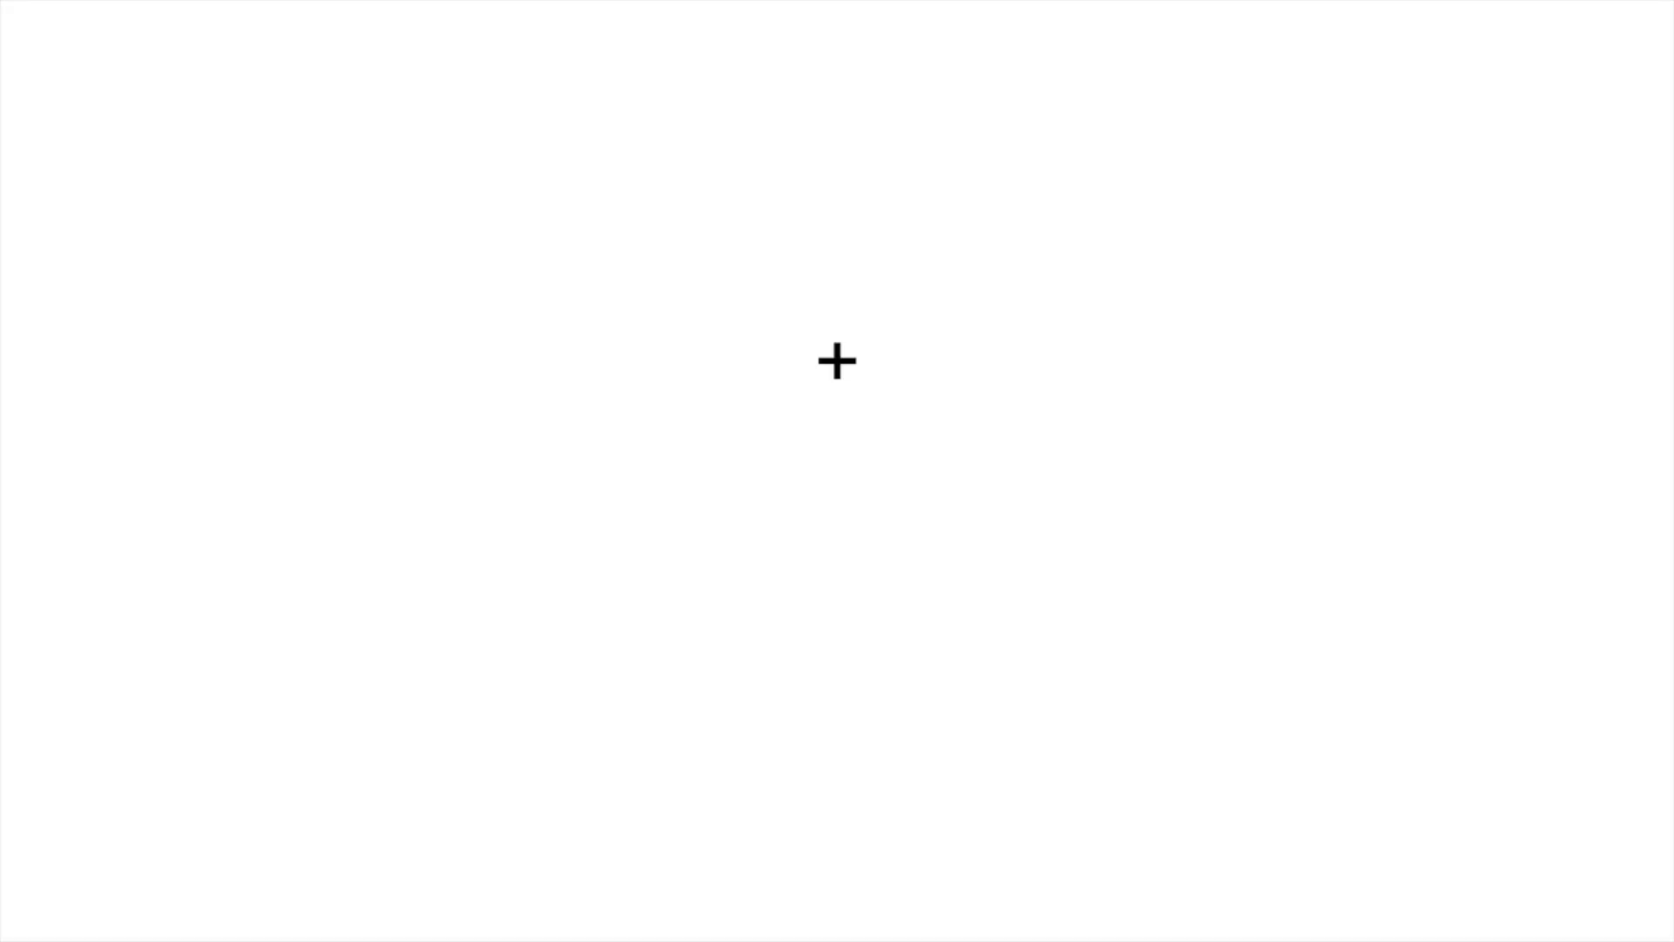
# Add a note reading 'тестовый текст' to cell E8
pyautogui.hotkey('shift', 'F2')
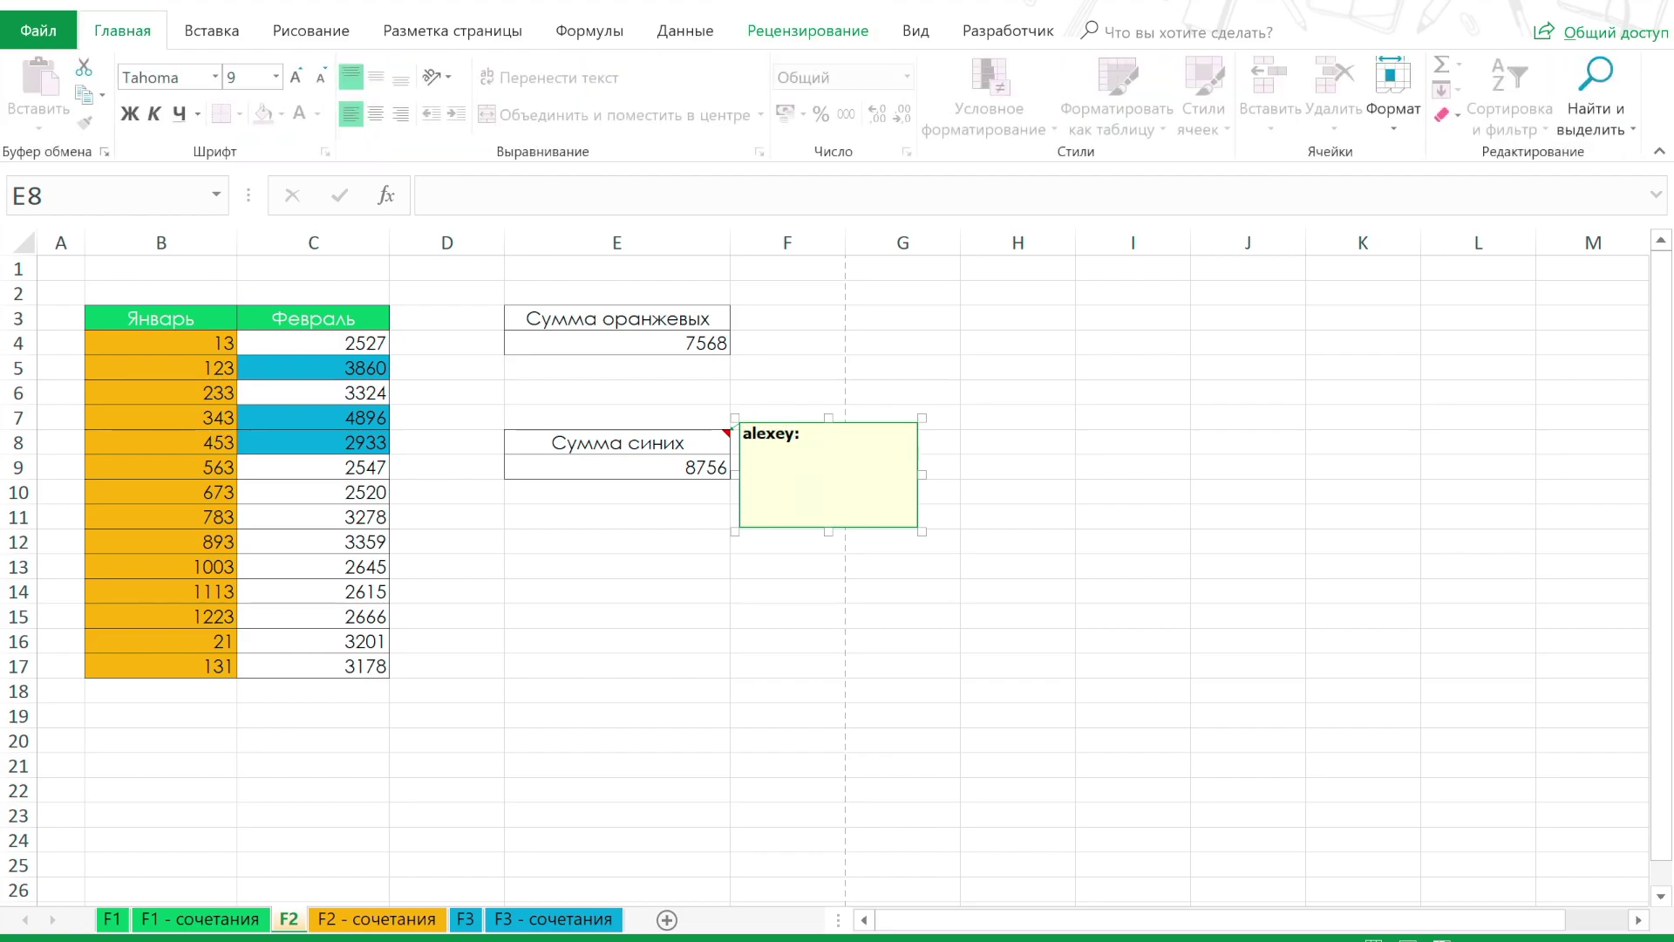
pyautogui.hotkey('ctrl', 'a')
pyautogui.hotkey('ctrl', 'b')
pyautogui.write('тестовый текст')
pyautogui.press('Escape')
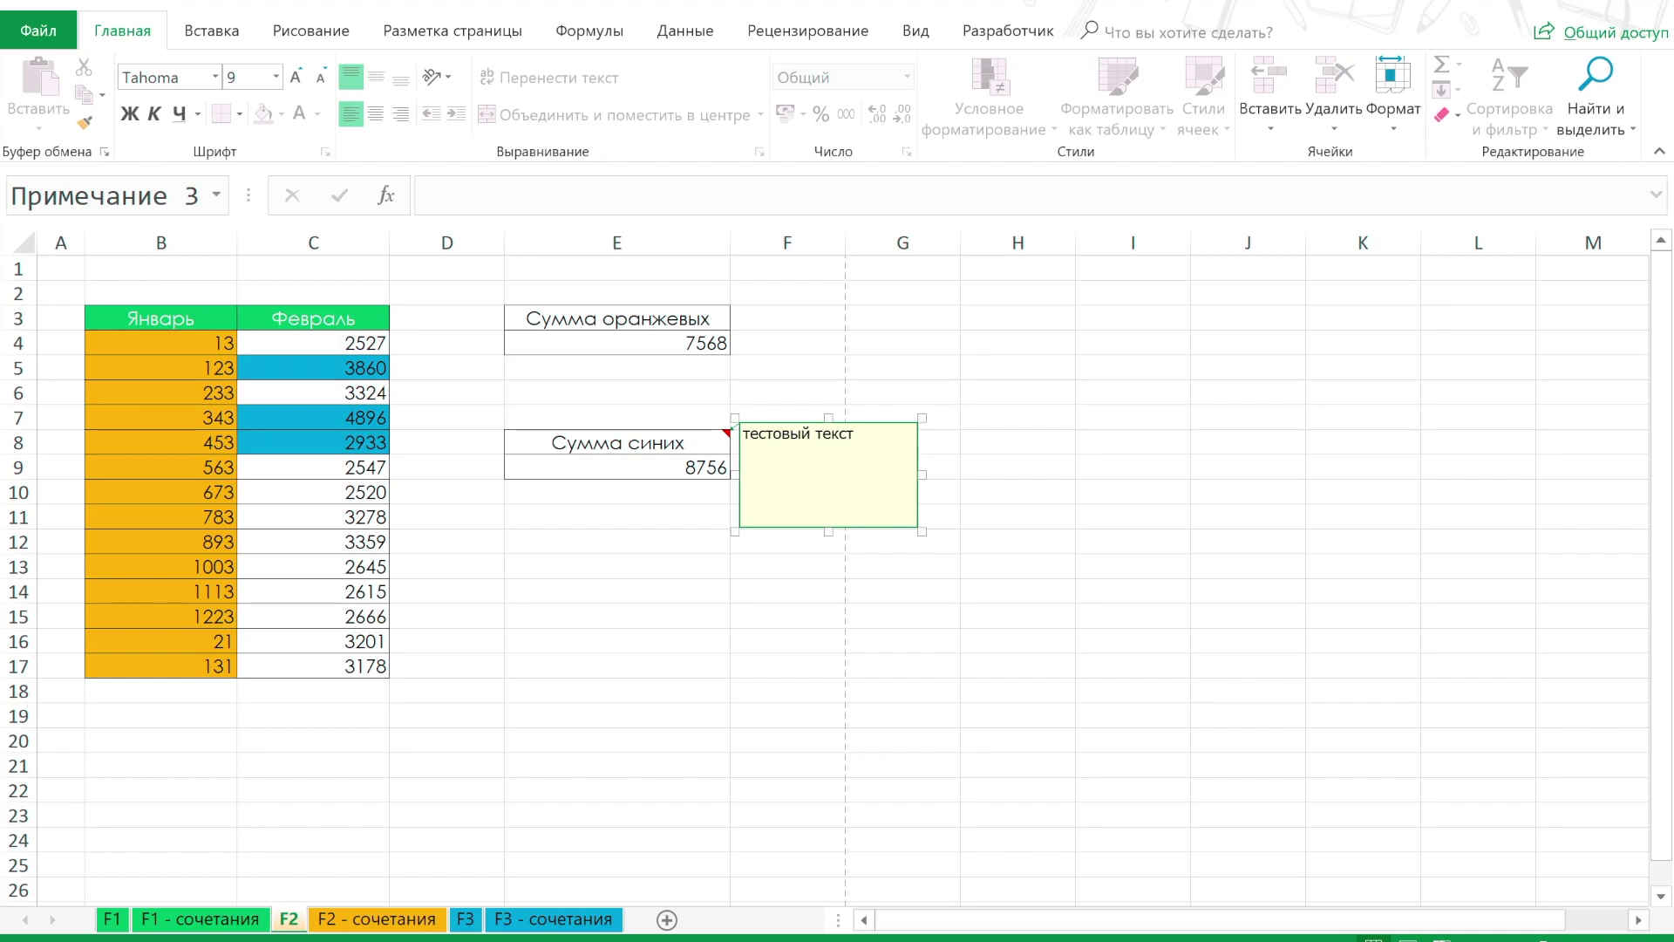
pyautogui.press('Escape')
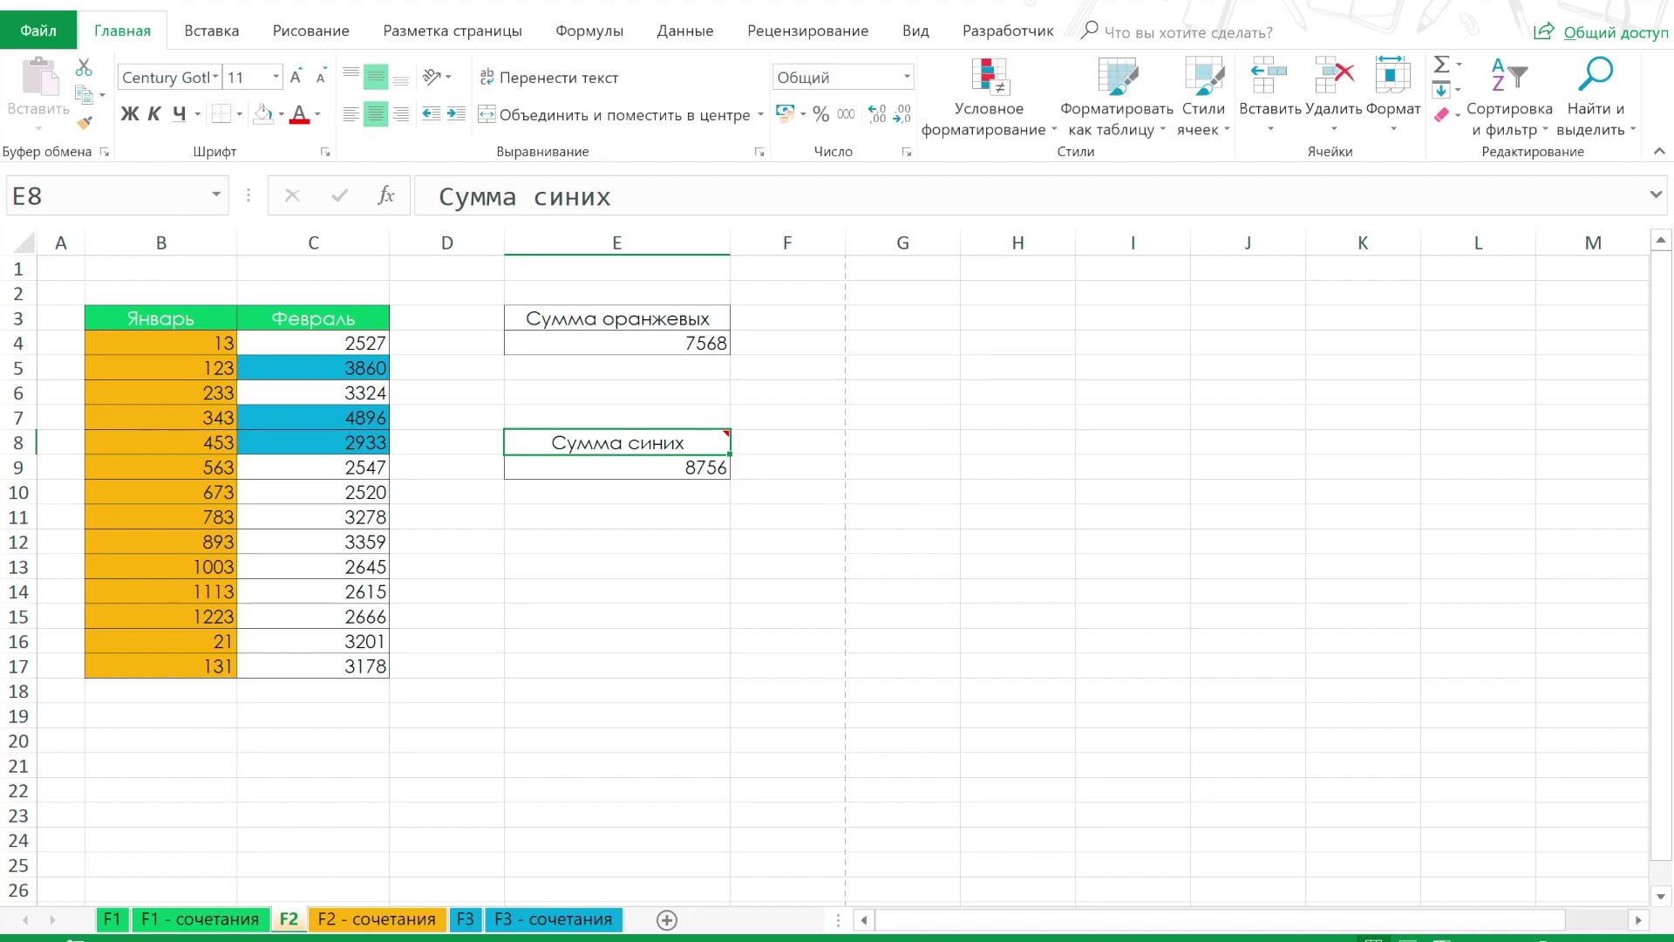
# Delete 'текст' from the E8 note, then view print preview and the save-as options
pyautogui.hotkey('shift', 'F2')
pyautogui.hotkey('ctrl', 'shift', 'Left')
pyautogui.press('BackSpace')
pyautogui.hotkey('ctrl', 'F2')
pyautogui.hotkey('alt', 'F2')
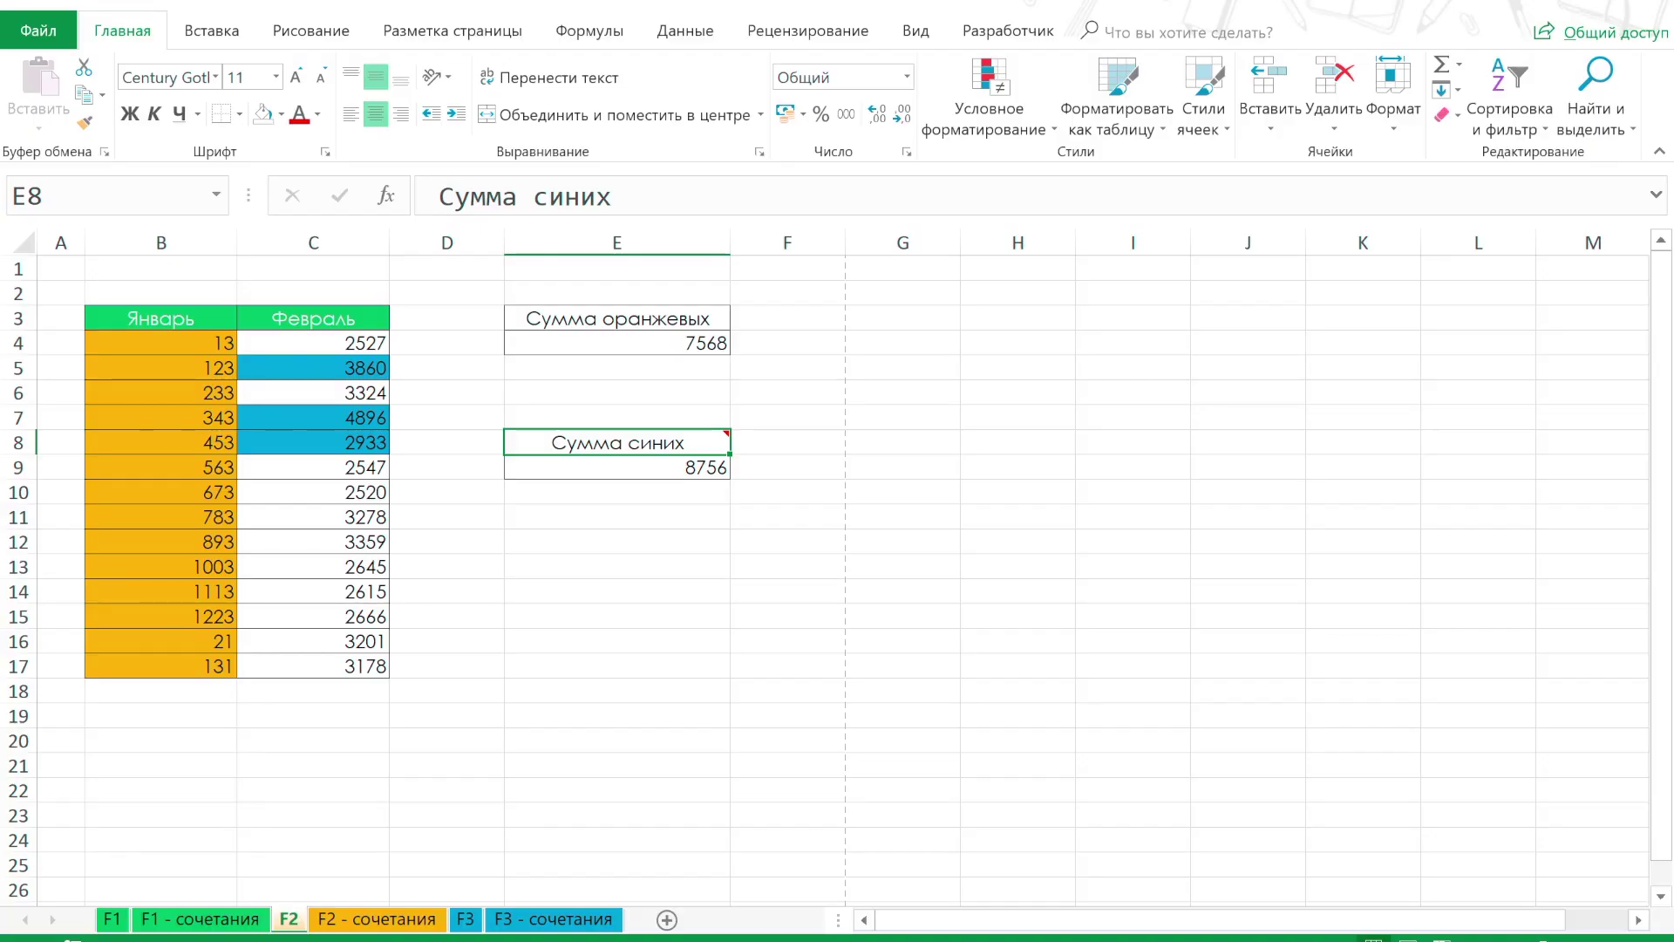
# Change the E9 formula to sum C5 together with the range C7:C8
pyautogui.click(618, 467)
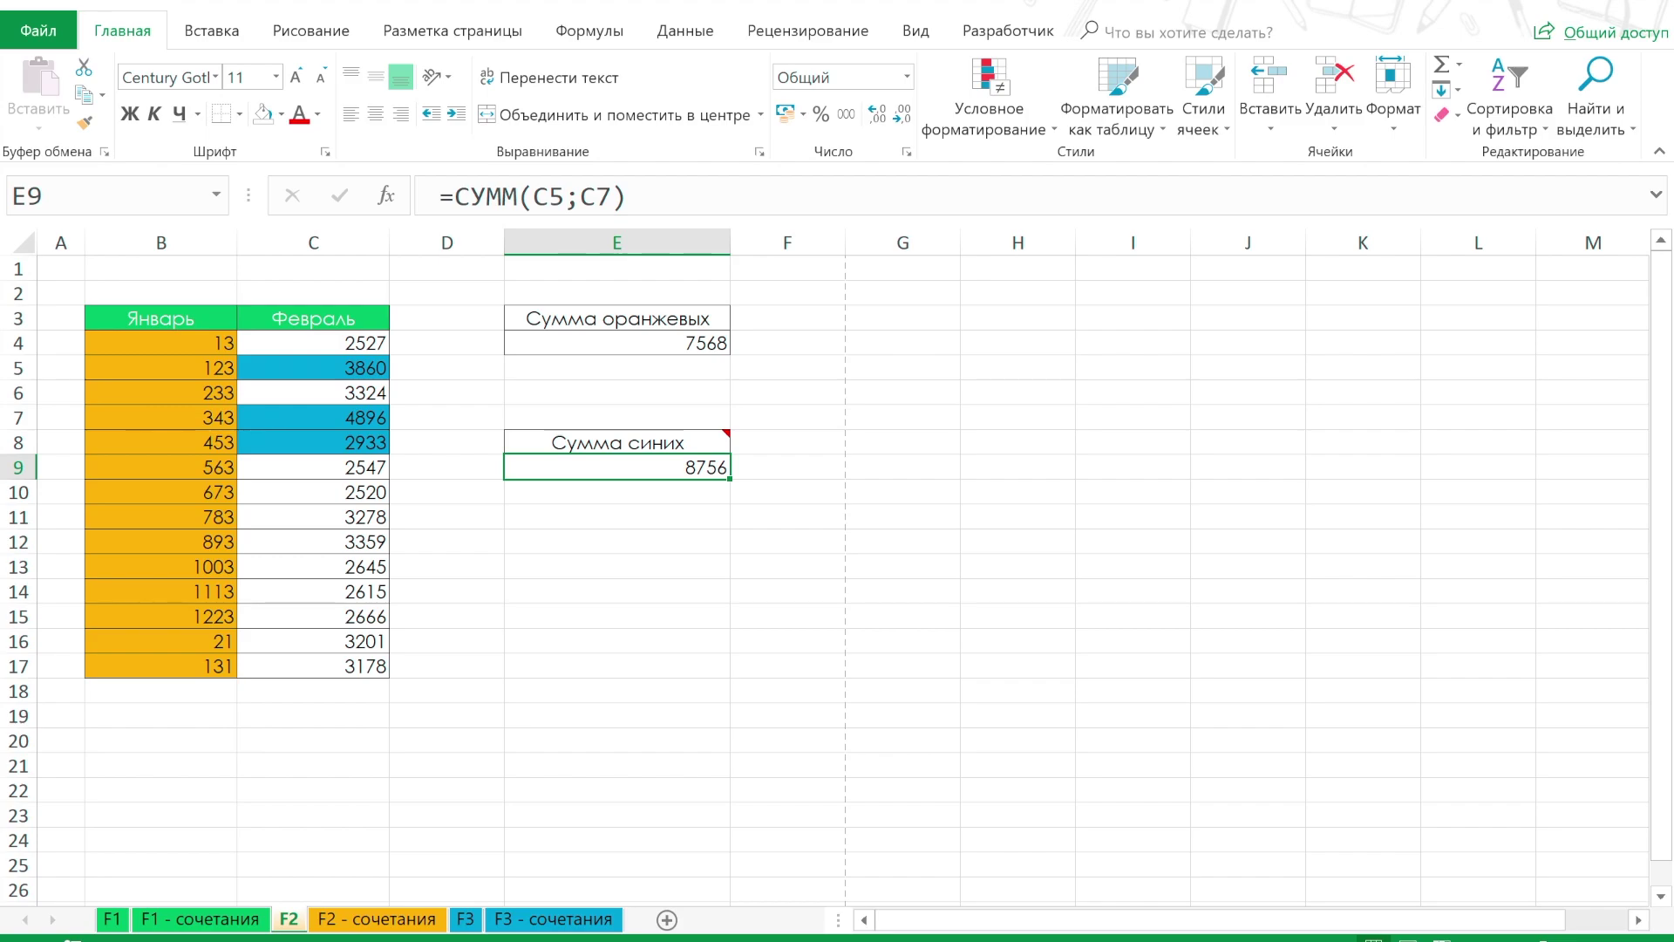
pyautogui.press('F2')
pyautogui.press('BackSpace')
pyautogui.press('BackSpace')
pyautogui.press('BackSpace')
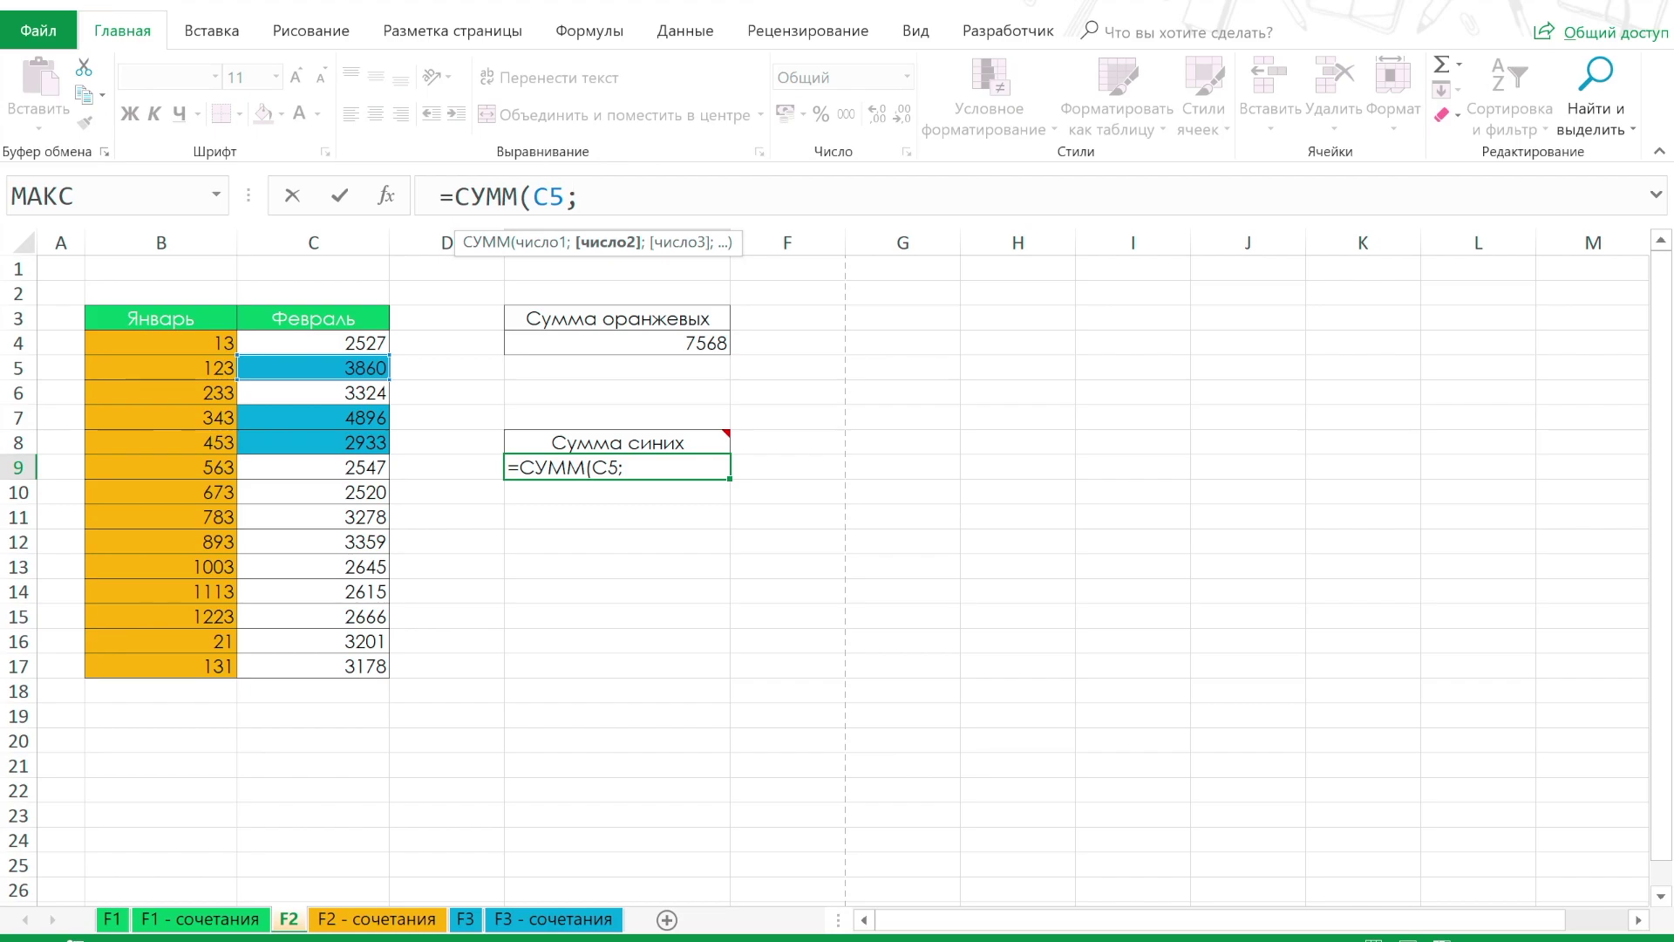
pyautogui.moveTo(314, 418); pyautogui.dragTo(314, 442)
pyautogui.write(')')
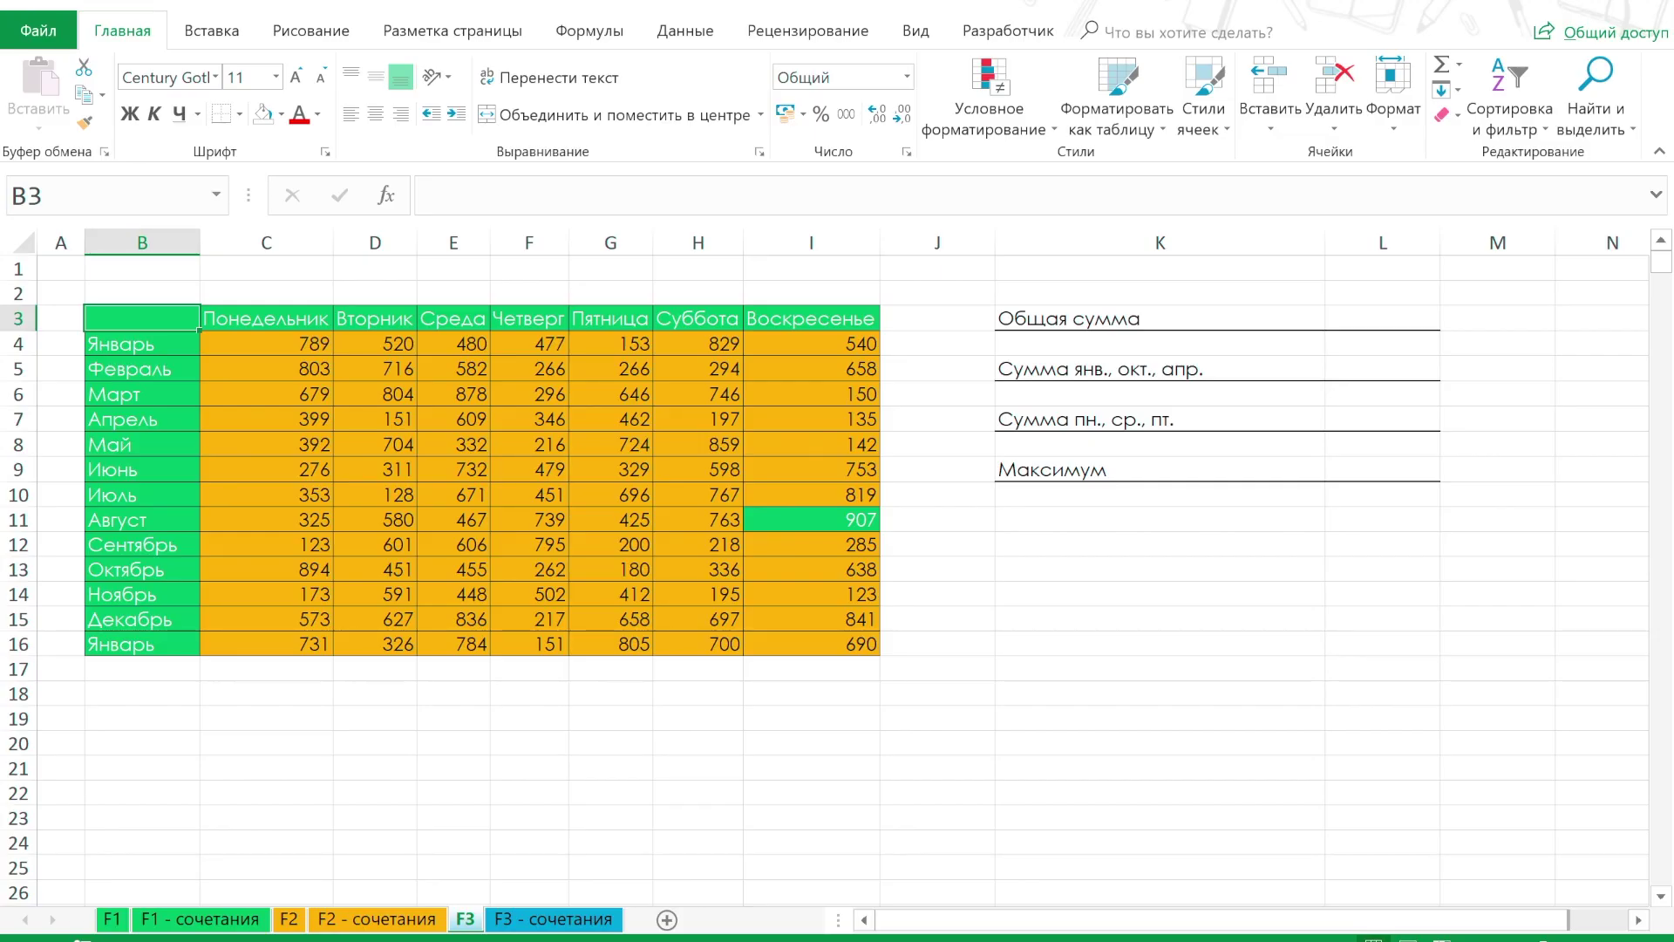
# Select the data block C4:I16 and name it 'база'
pyautogui.press('Right')
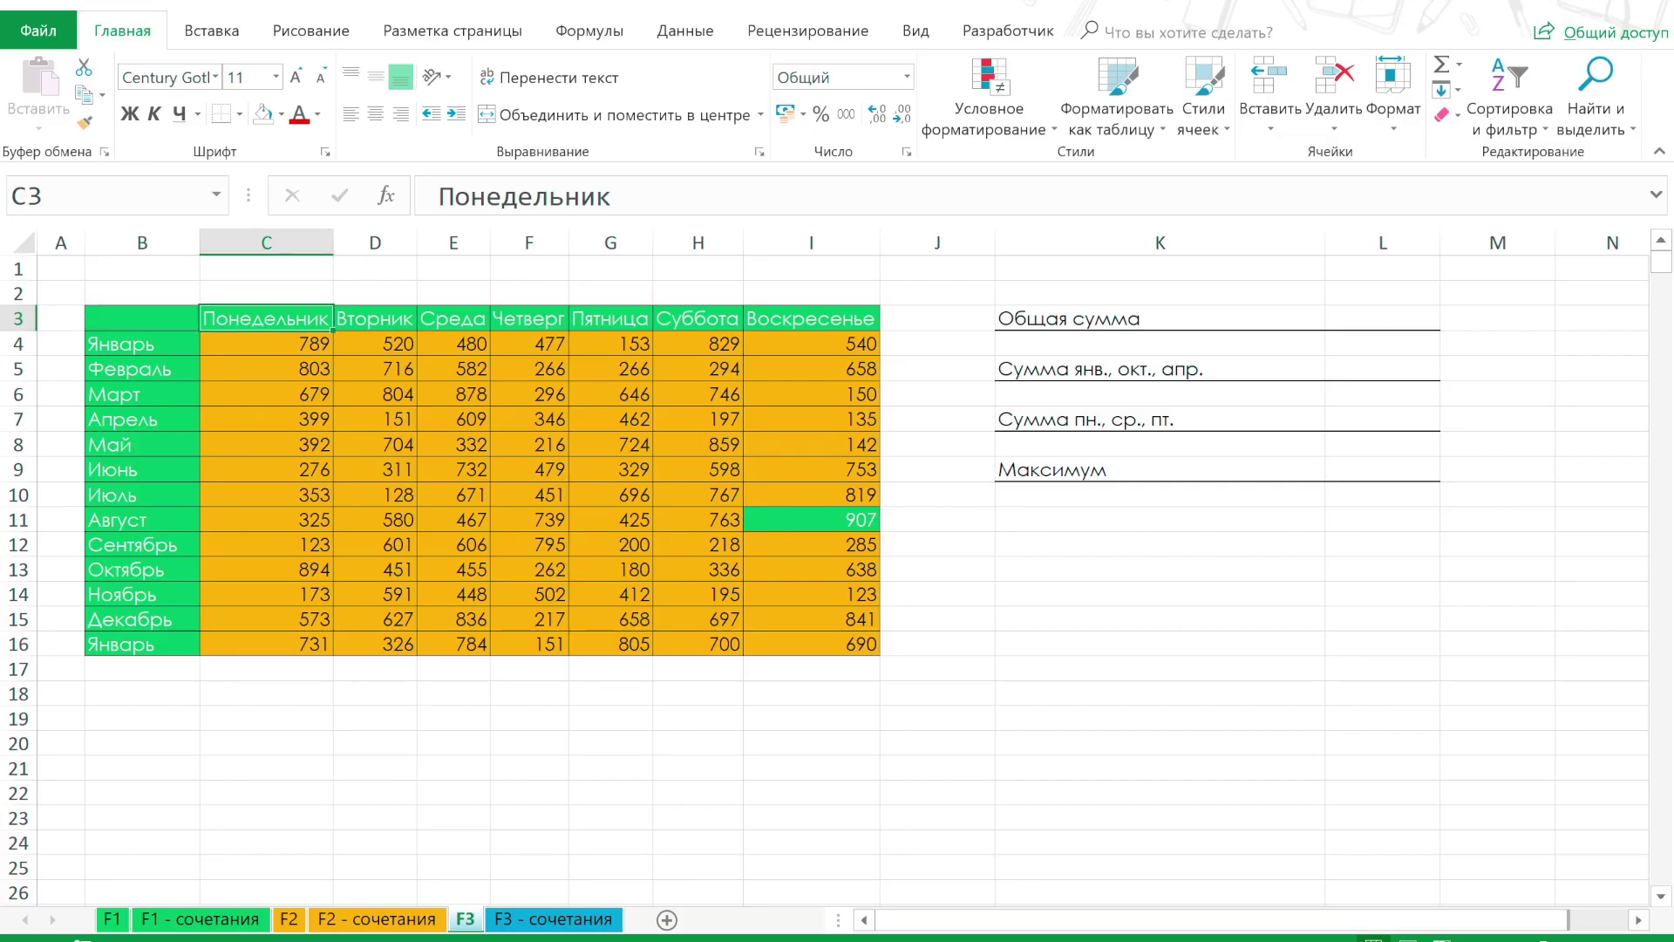
pyautogui.press('Down')
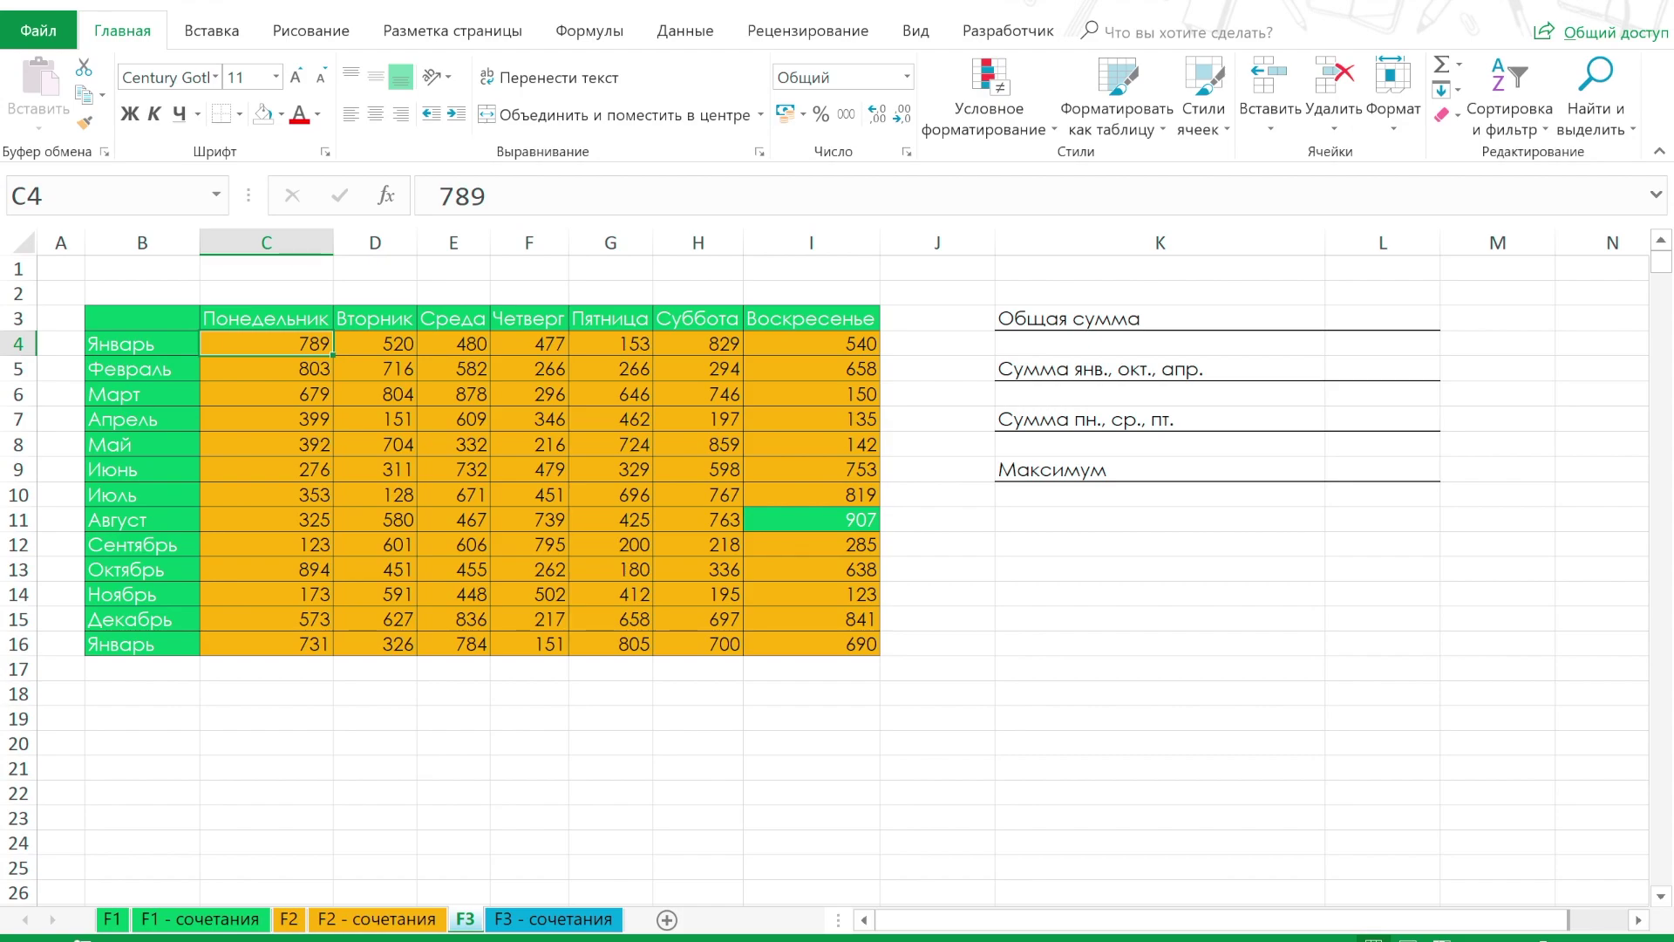
pyautogui.hotkey('ctrl', 'shift', 'Right')
pyautogui.hotkey('ctrl', 'shift', 'Down')
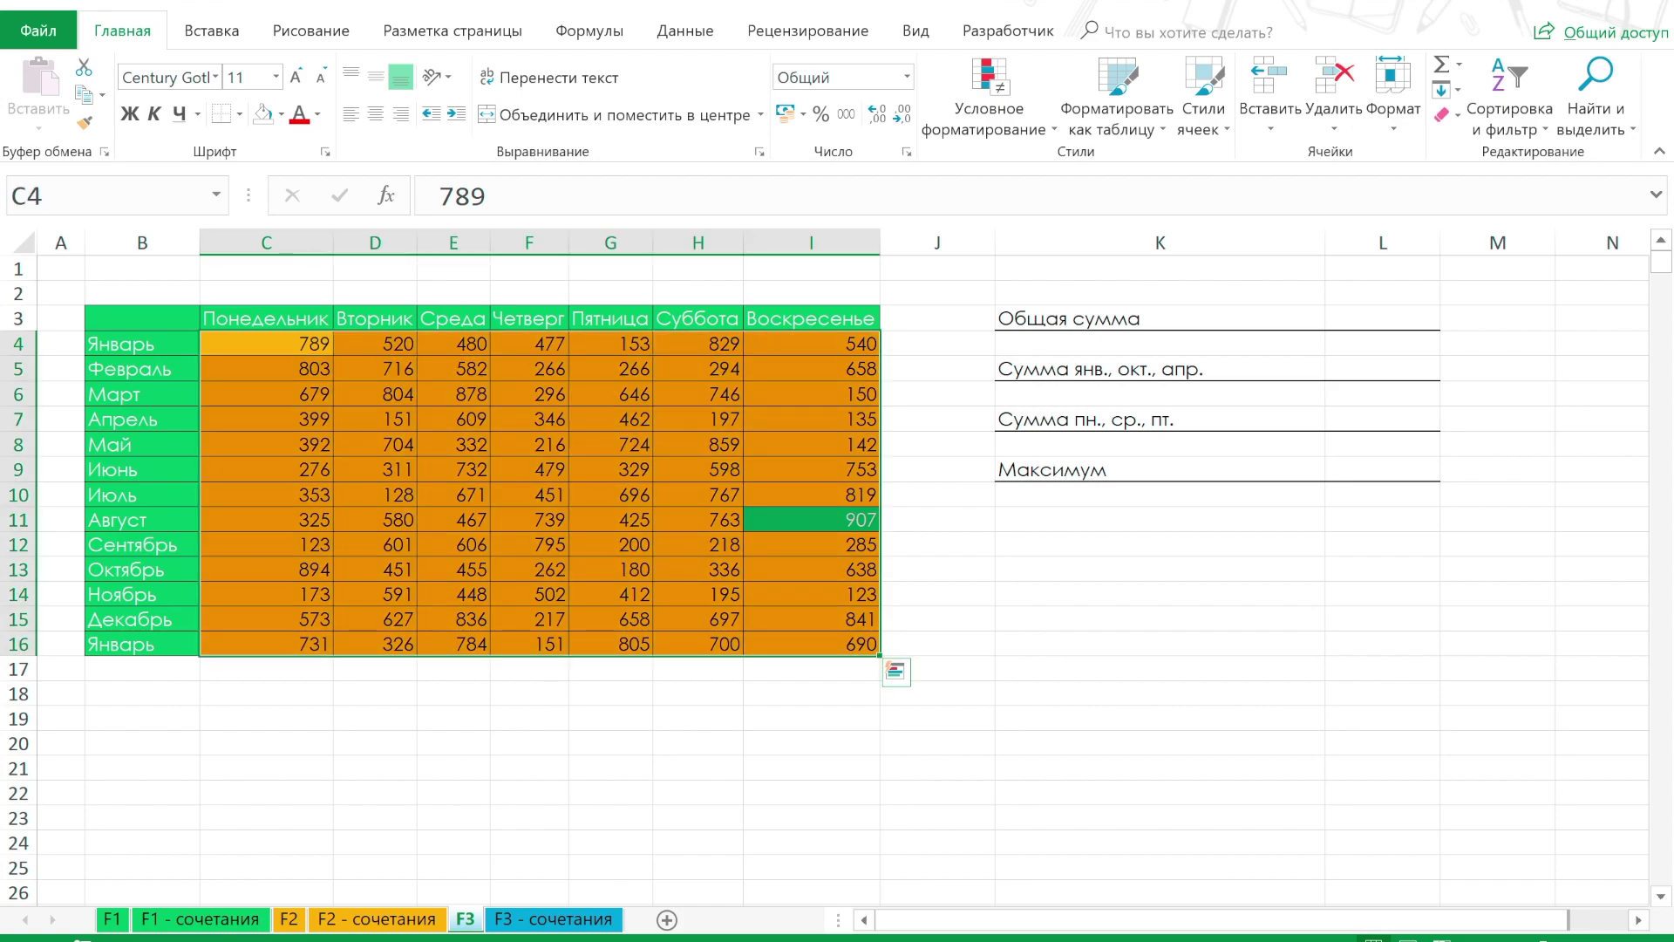
pyautogui.hotkey('alt', 'F3')
pyautogui.write('база')
pyautogui.press('Return')
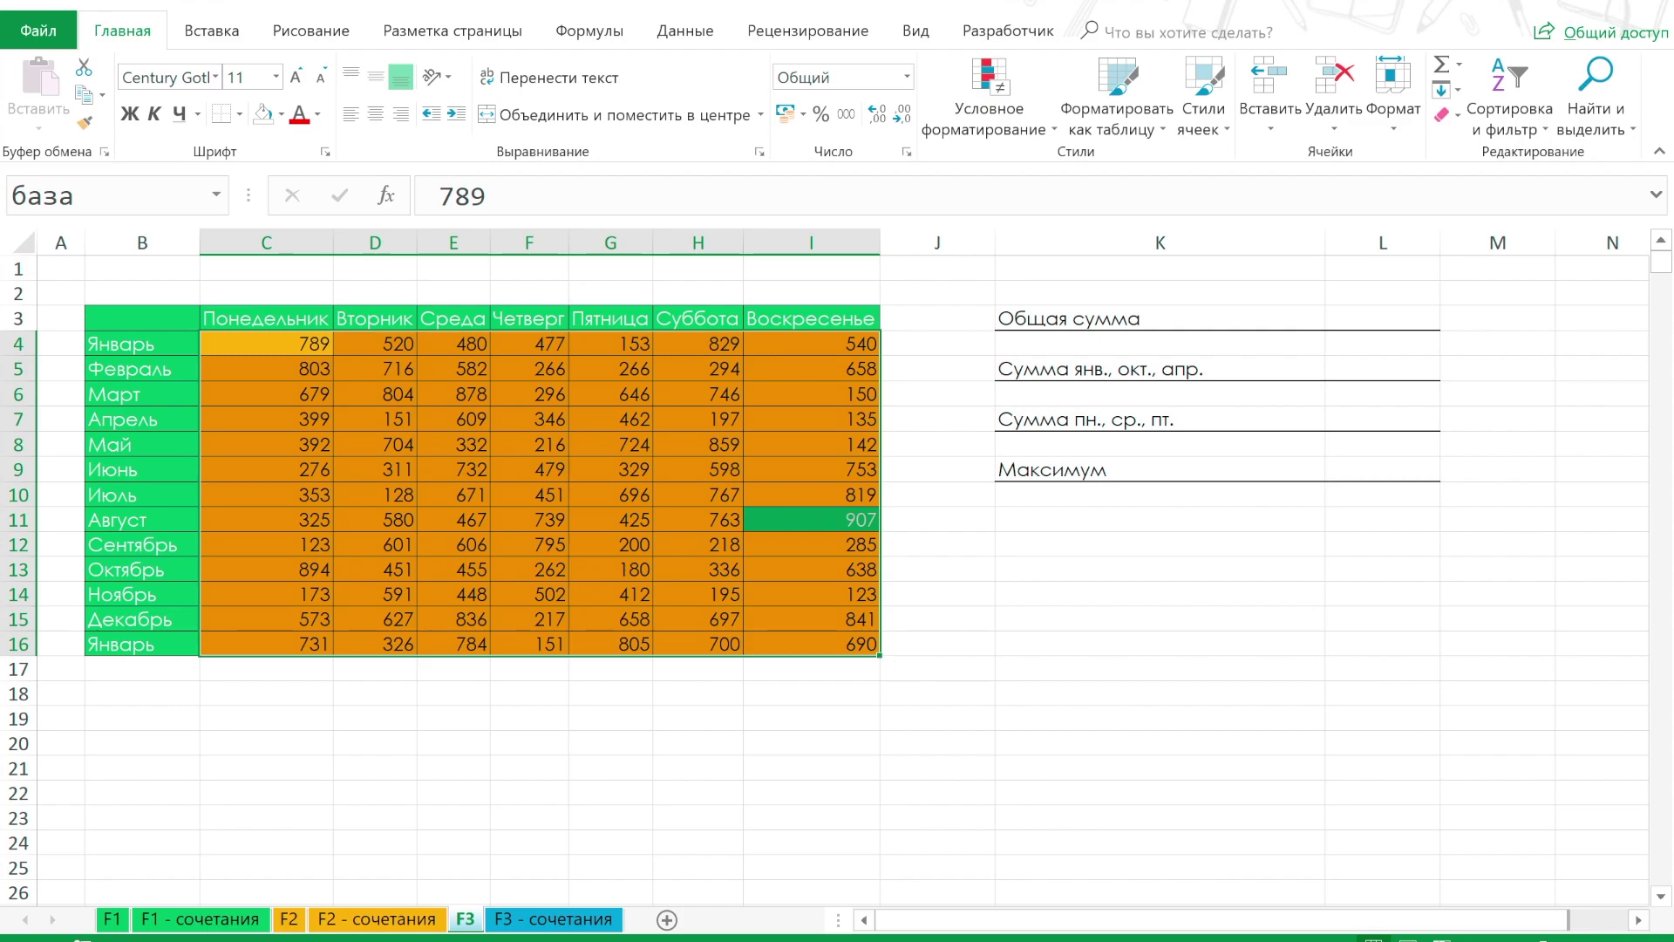
# Select the table B3:I16 and create names from its top row and left column
pyautogui.click(142, 317)
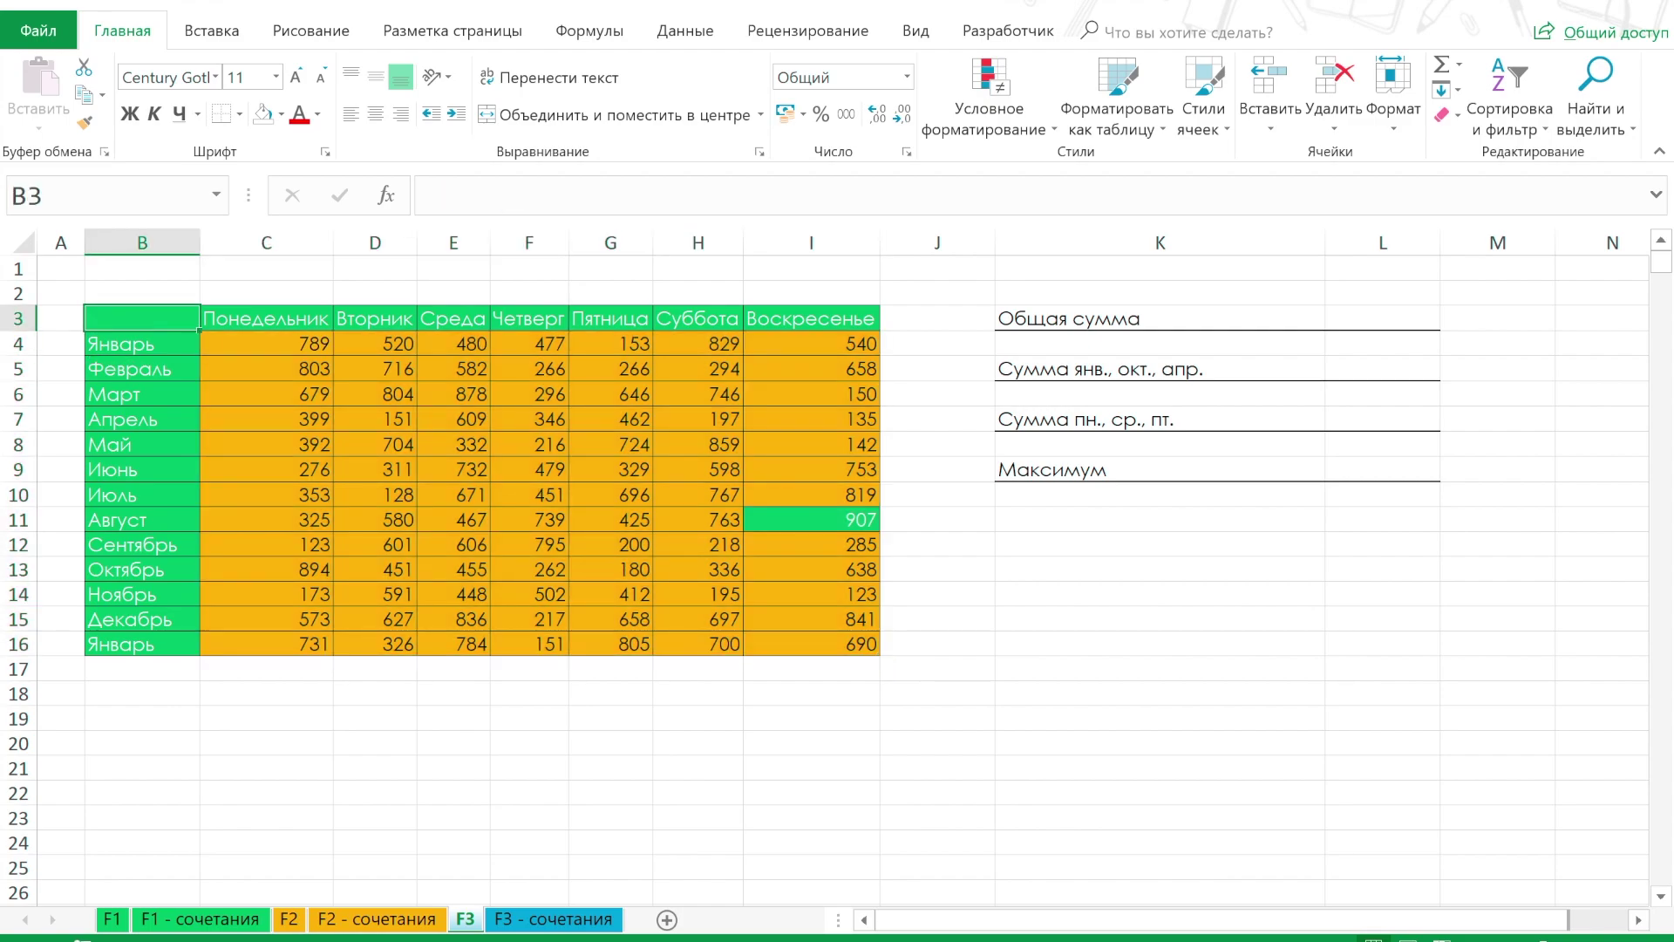
pyautogui.hotkey('ctrl', 'a')
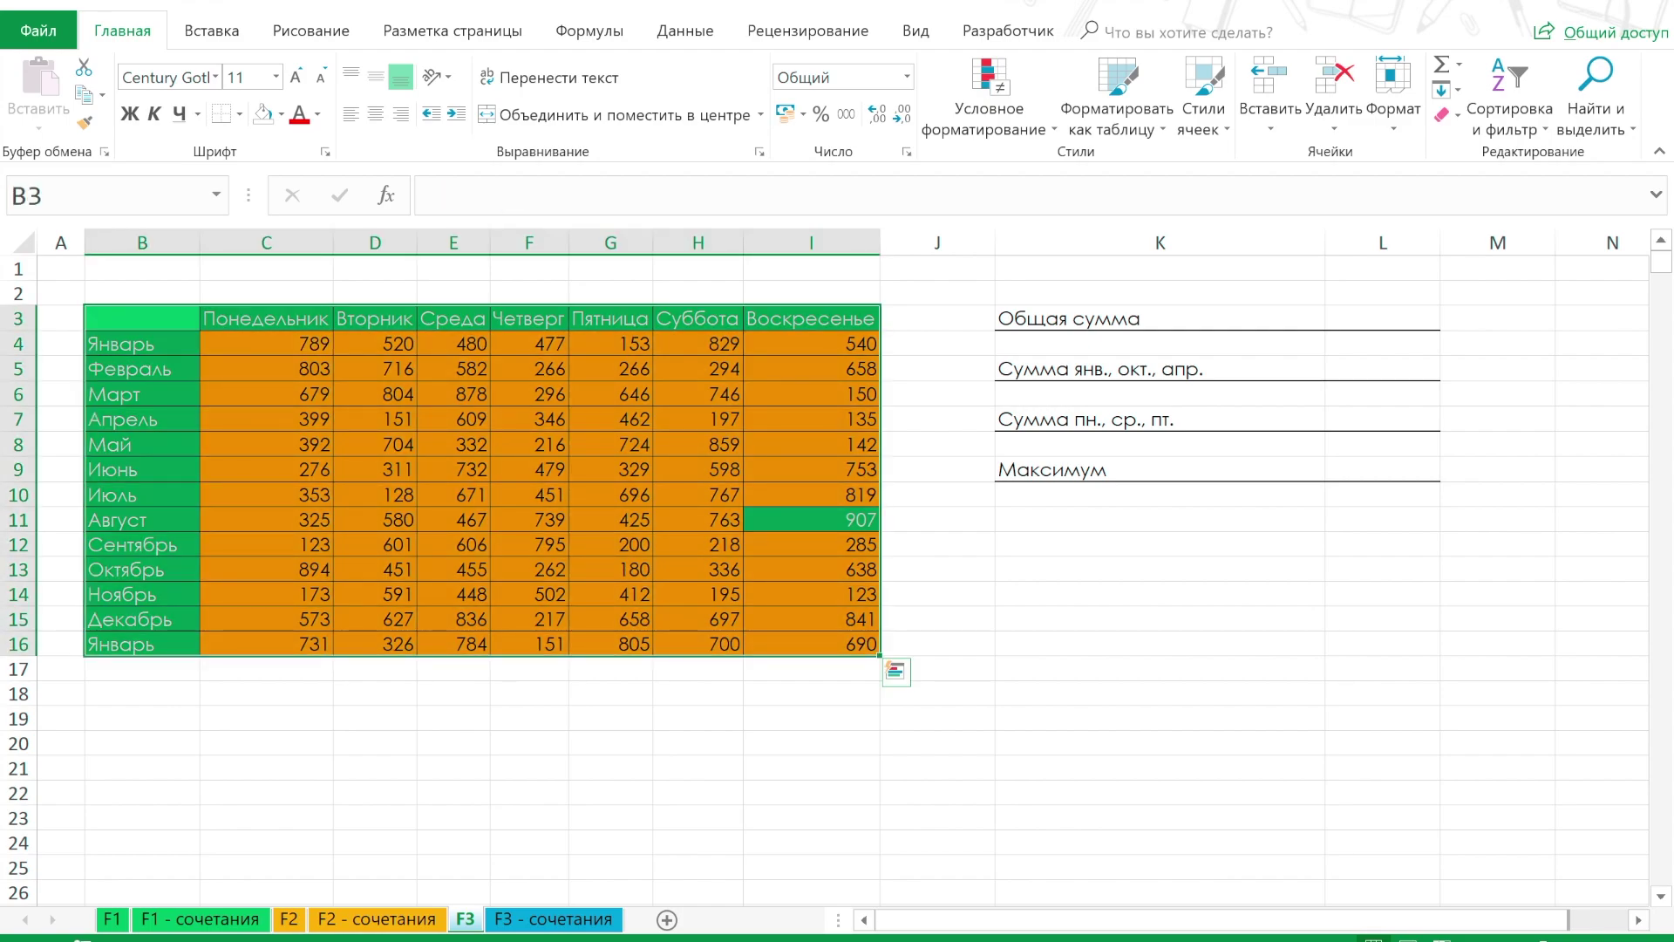
pyautogui.hotkey('ctrl', 'shift', 'F3')
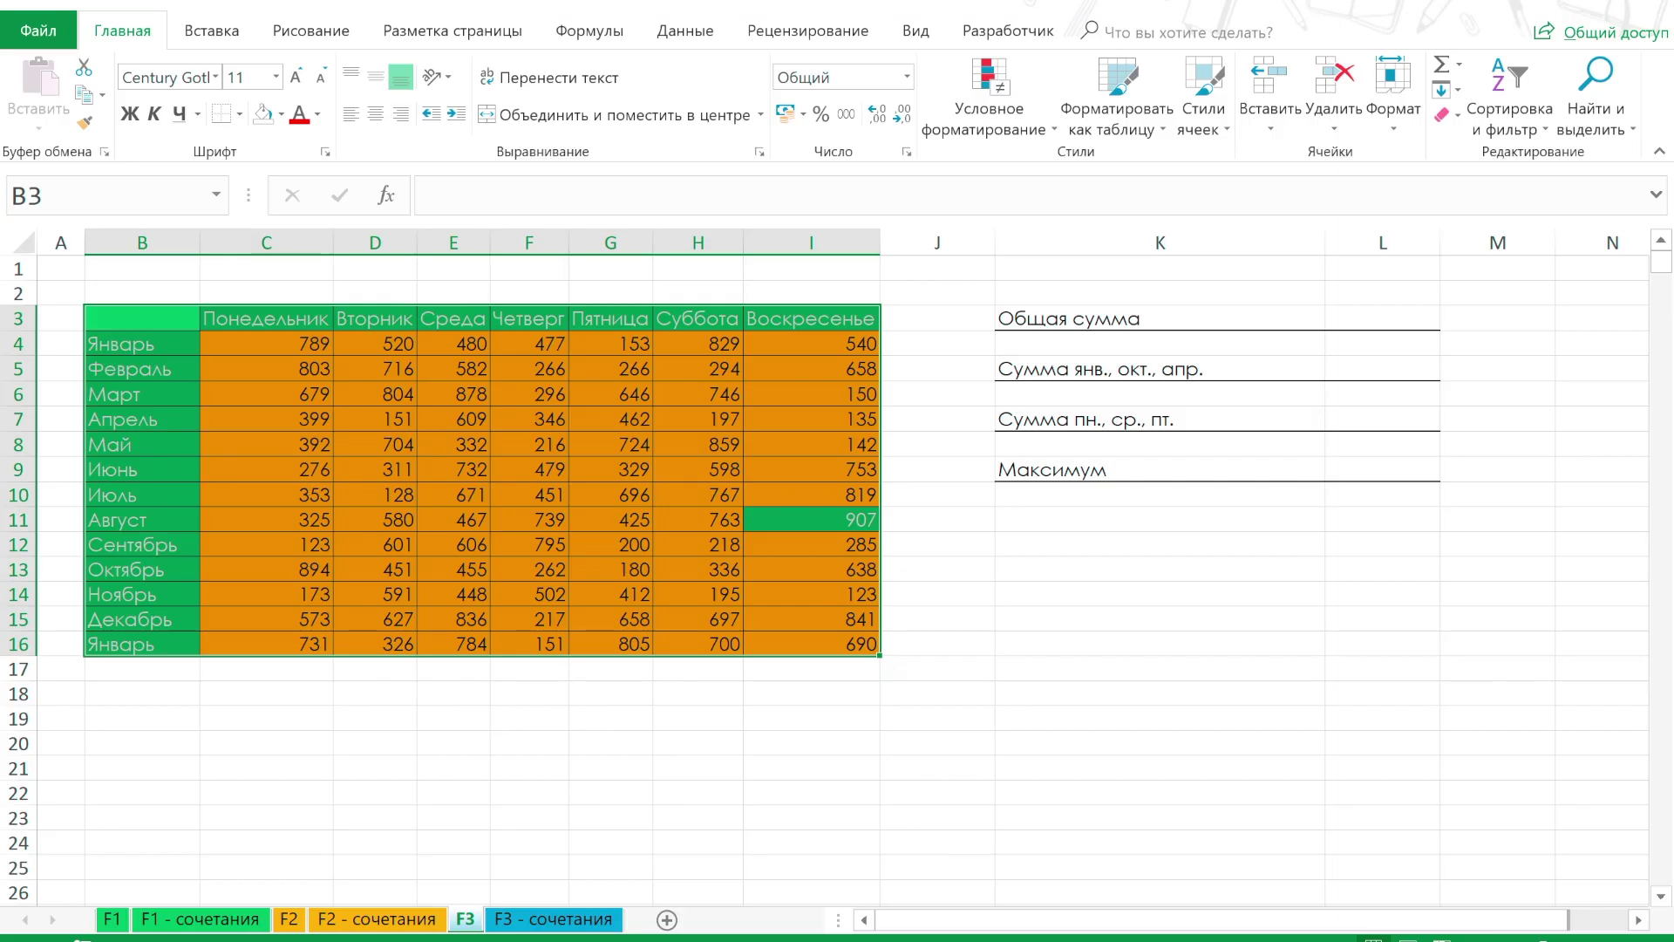
pyautogui.hotkey('ctrl', 'F3')
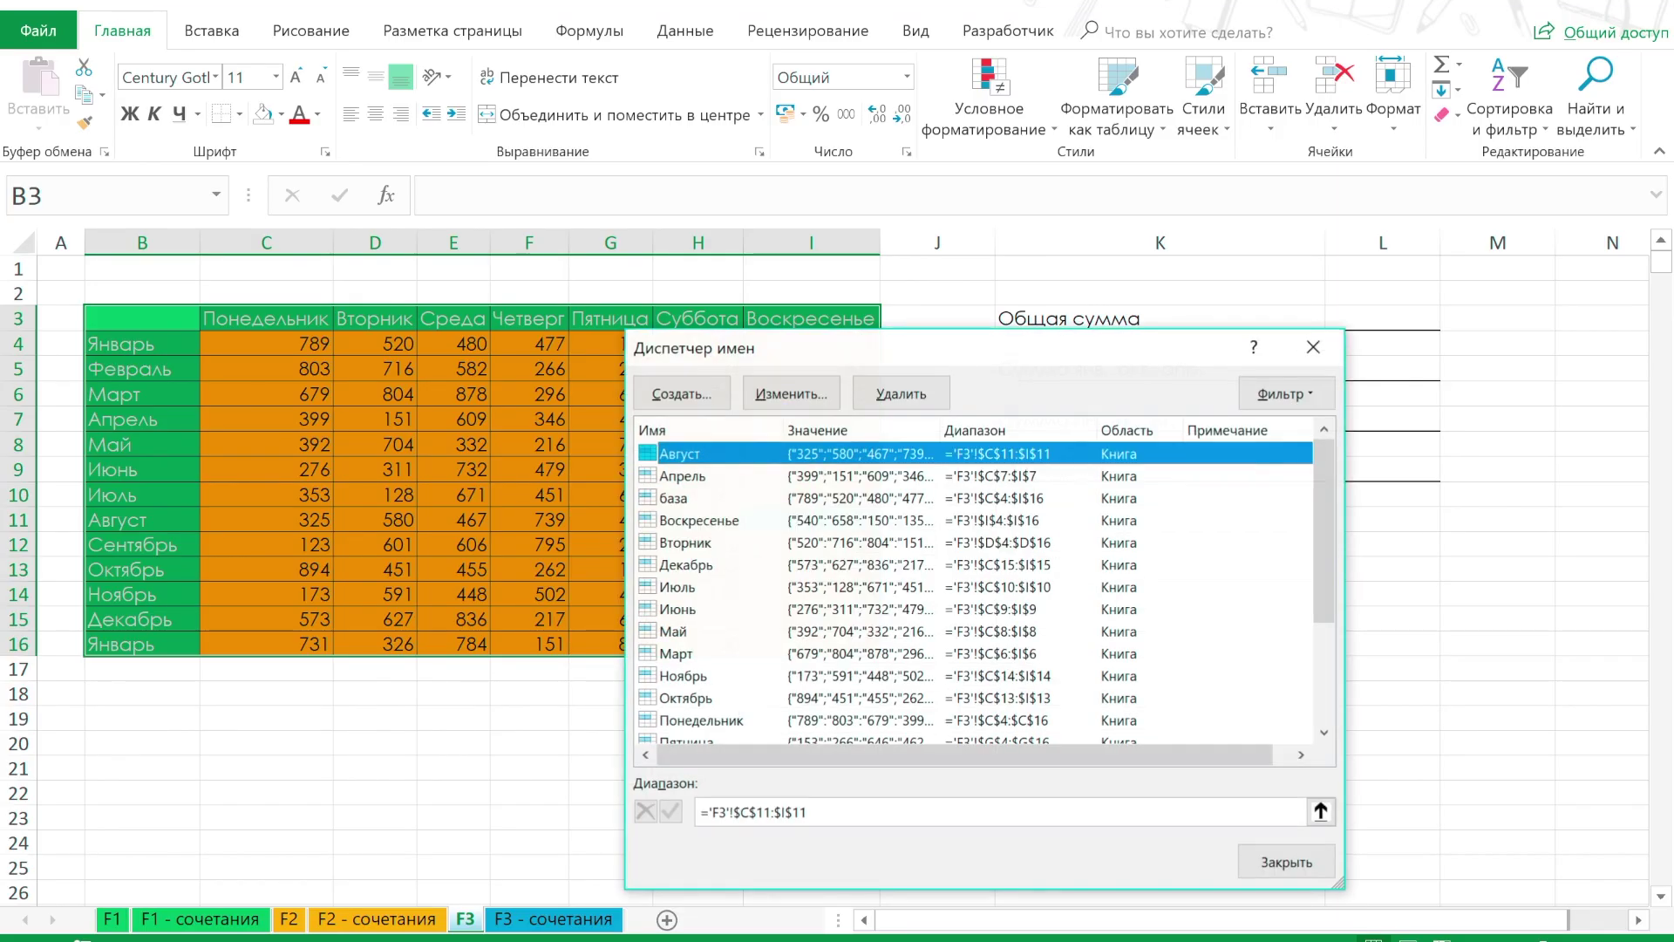
pyautogui.click(682, 475)
pyautogui.press('Down')
pyautogui.press('Down')
pyautogui.press('Down')
pyautogui.press('Down')
pyautogui.press('Down')
pyautogui.press('Down')
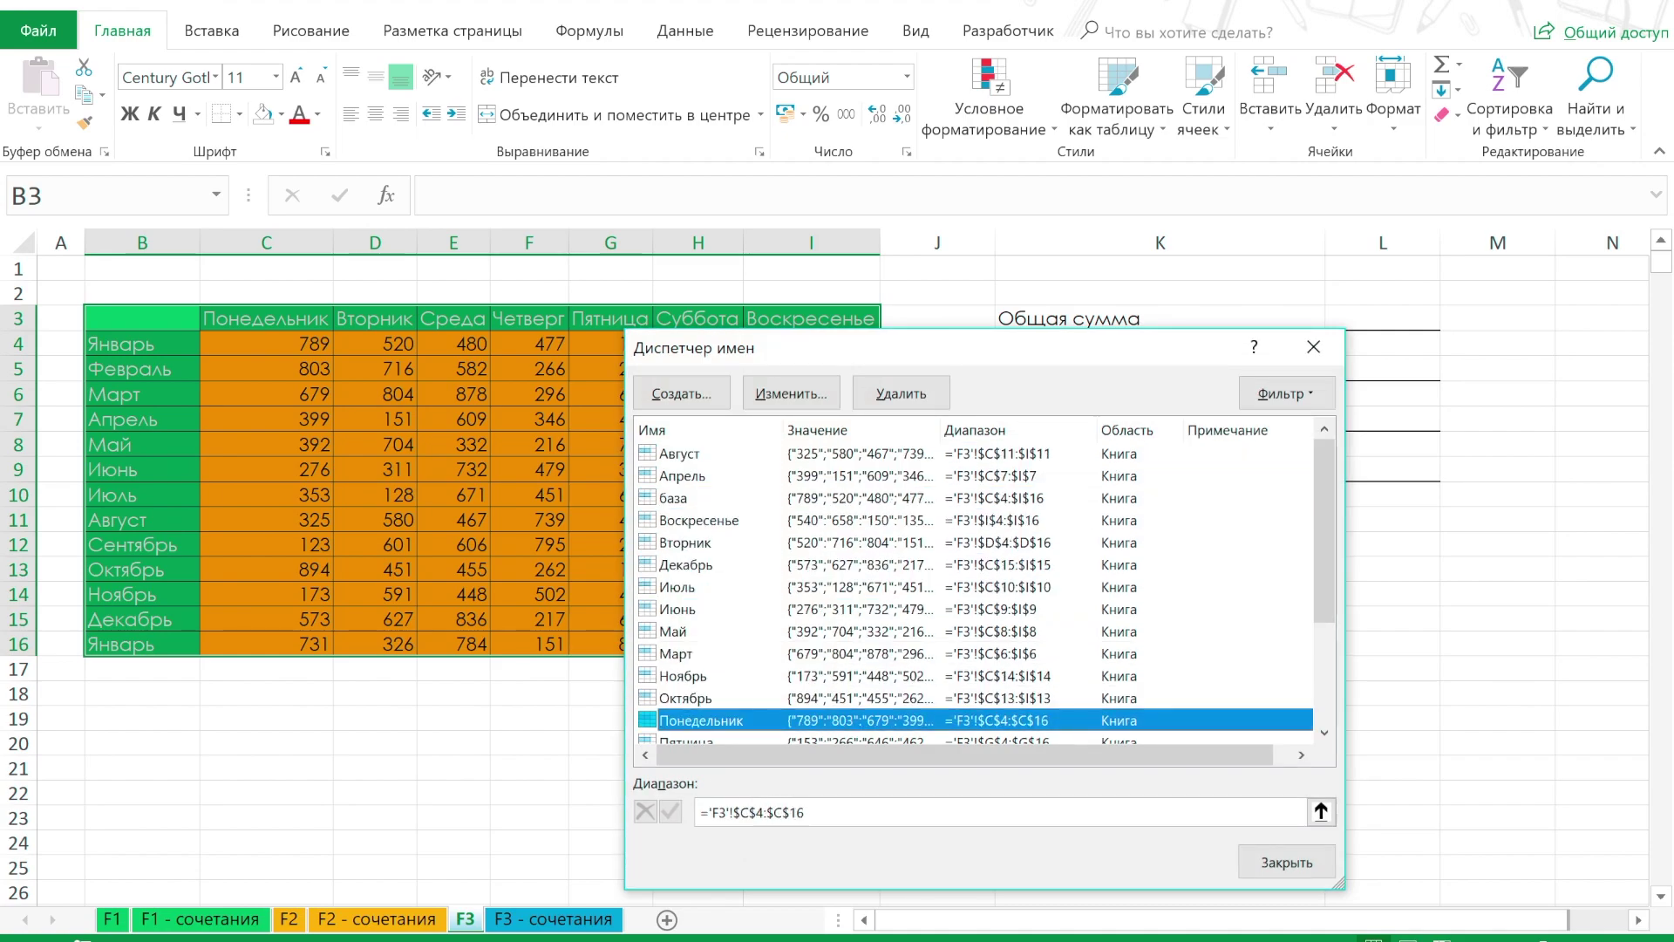
pyautogui.press('Down')
pyautogui.press('Down')
pyautogui.press('Down')
pyautogui.press('Down')
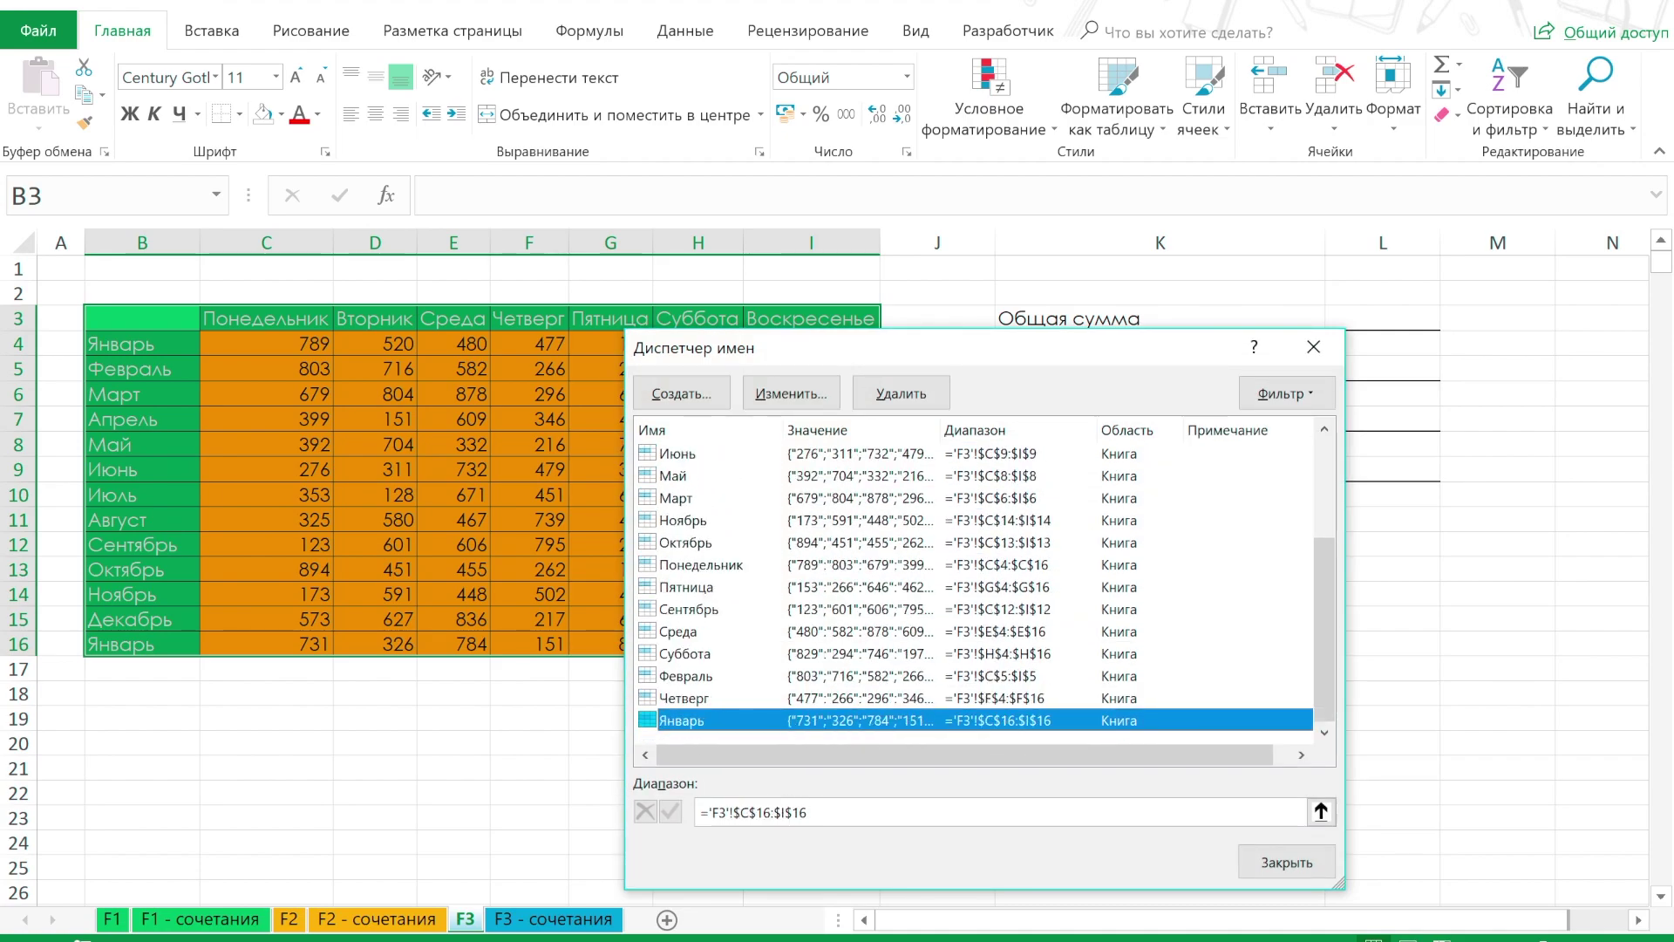
pyautogui.hotkey('shift', 'Up')
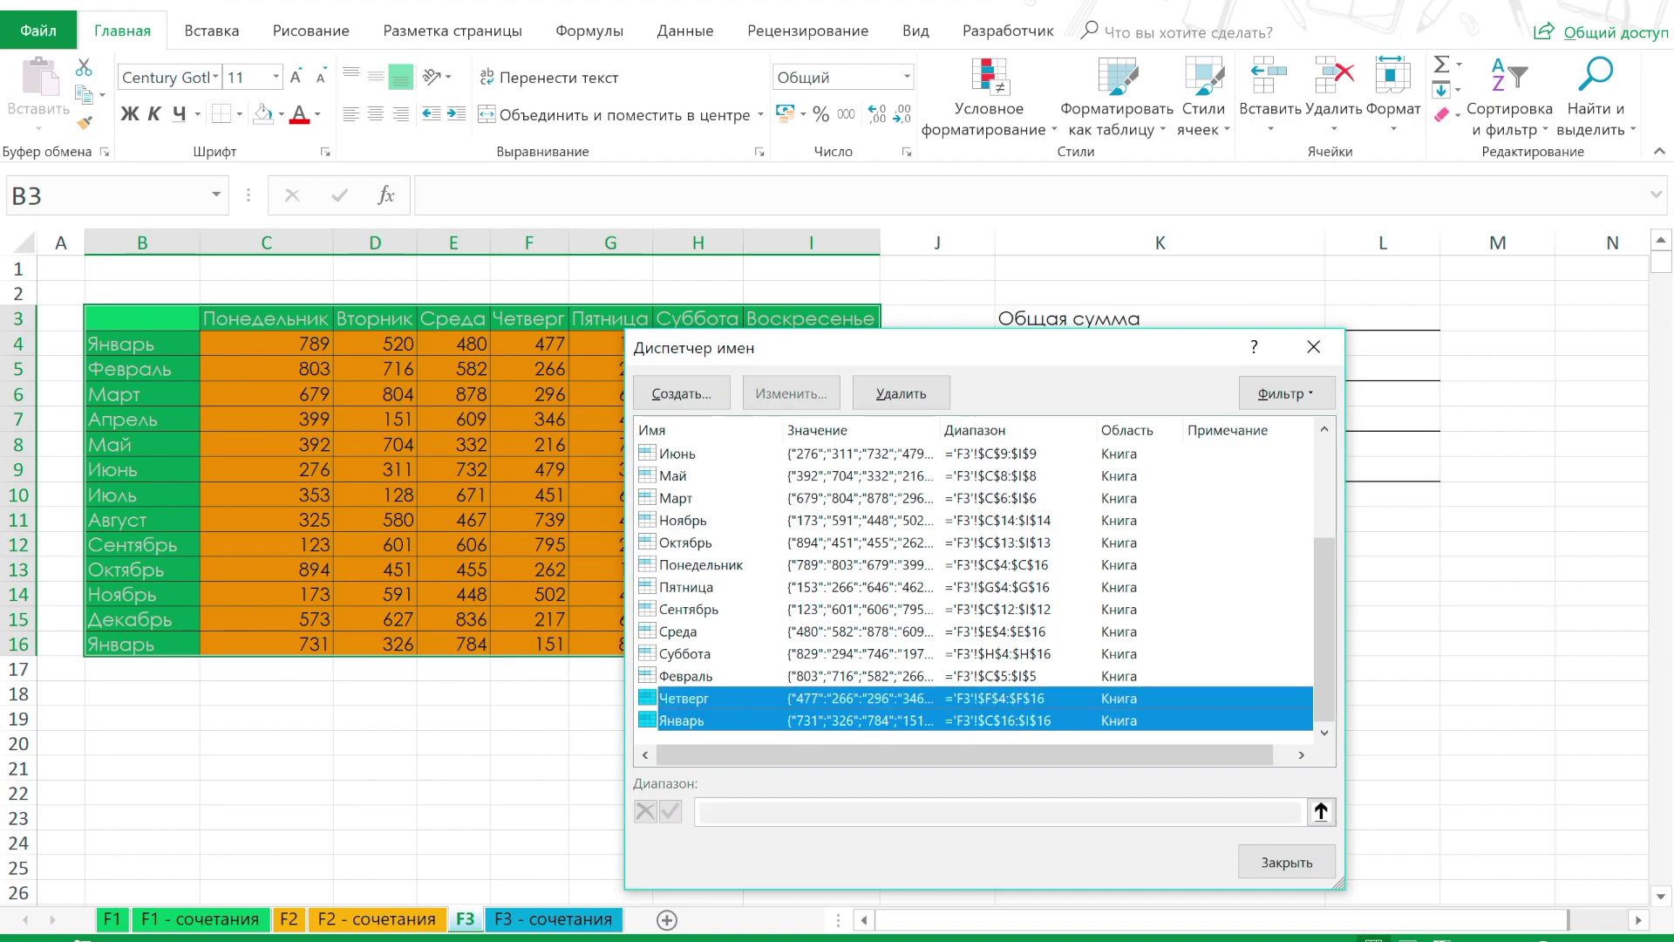
pyautogui.hotkey('shift', 'Up')
pyautogui.hotkey('shift', 'Up')
pyautogui.hotkey('shift', 'Up')
pyautogui.hotkey('shift', 'Up')
pyautogui.hotkey('shift', 'Up')
pyautogui.hotkey('shift', 'Up')
pyautogui.hotkey('shift', 'Up')
pyautogui.hotkey('shift', 'Up')
pyautogui.hotkey('shift', 'Up')
pyautogui.hotkey('shift', 'Up')
pyautogui.hotkey('shift', 'Up')
pyautogui.hotkey('shift', 'Up')
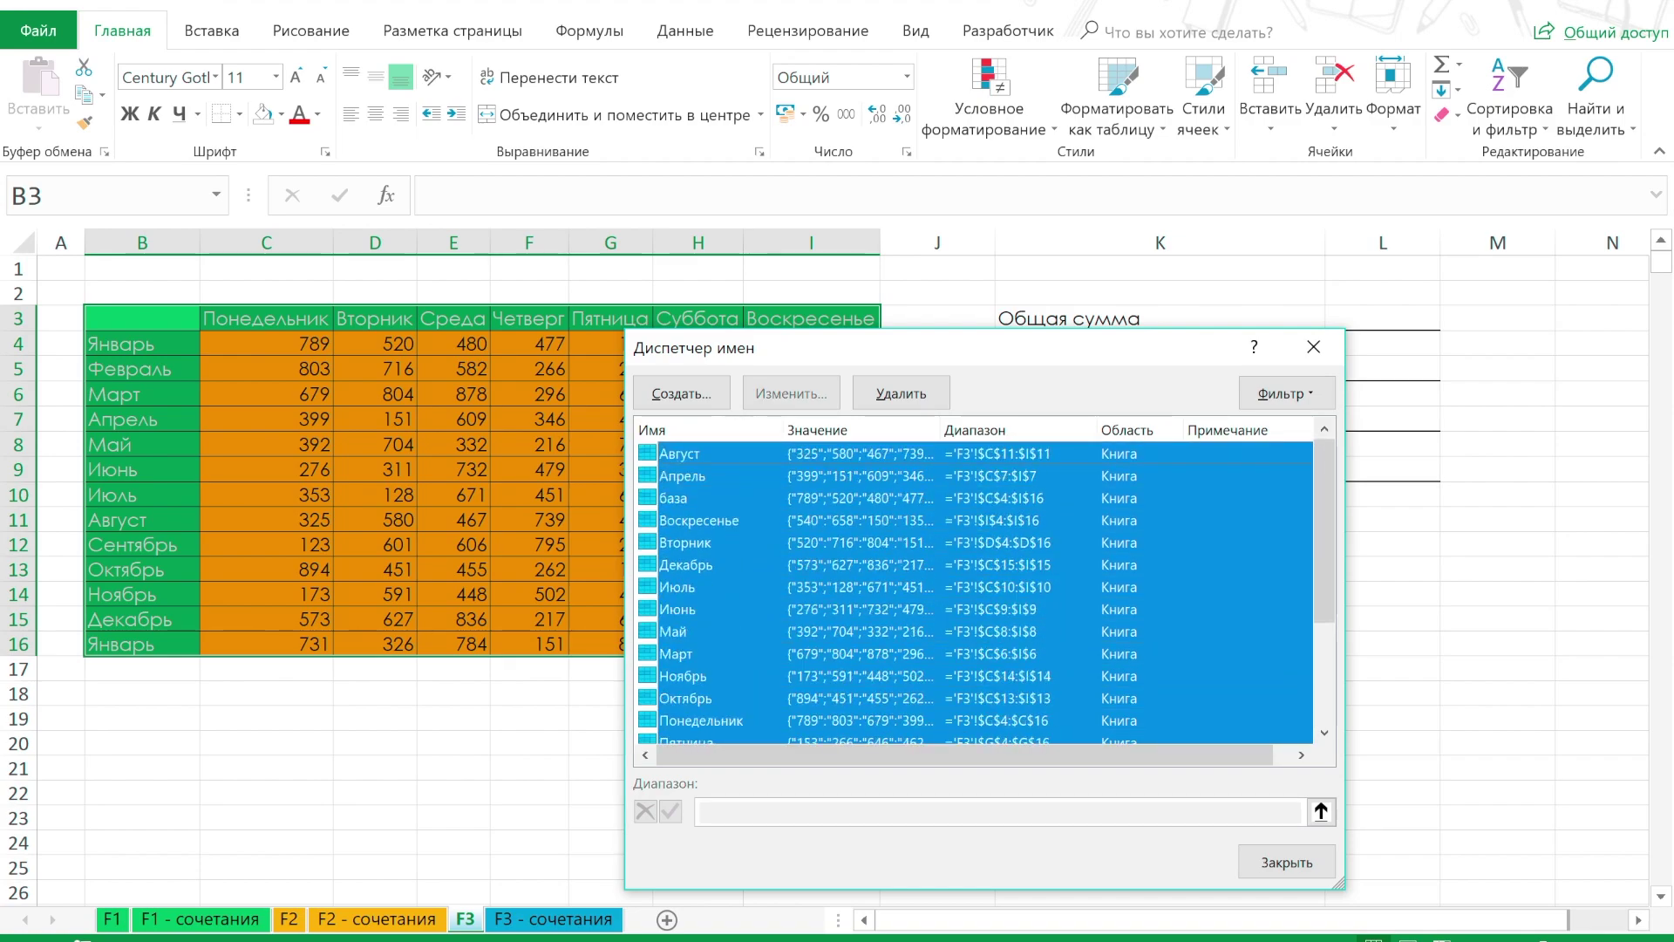
pyautogui.press('Delete')
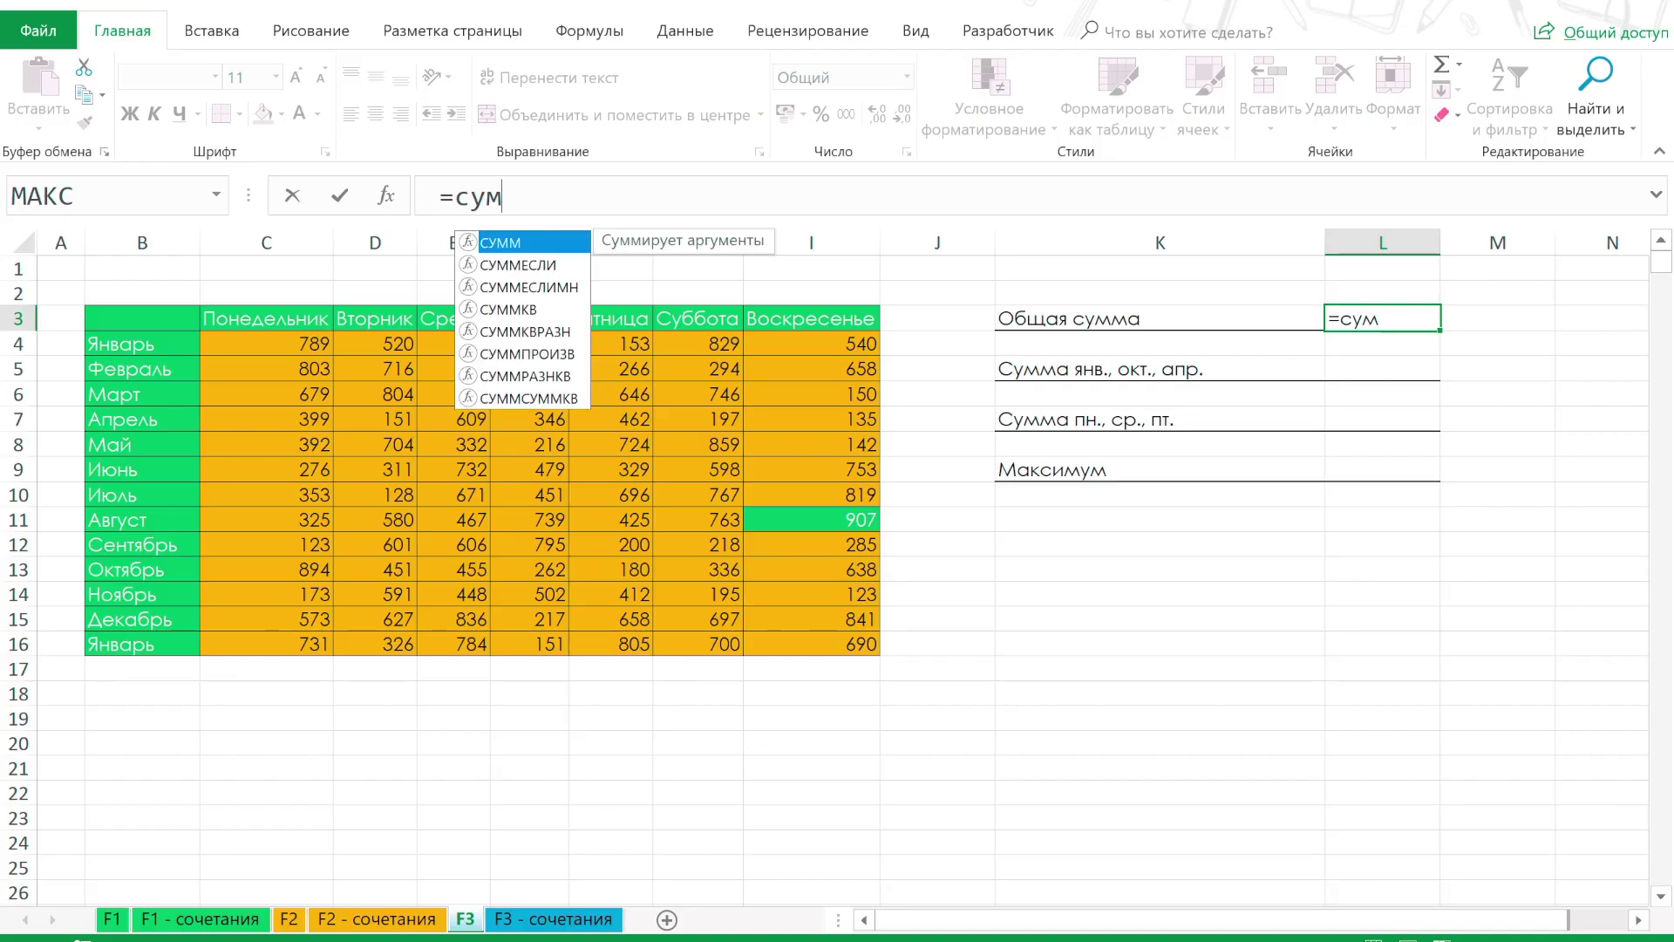
# Enter =СУММ(база) in L3 using the pasted name, giving the total 45933
pyautogui.write('мм')
pyautogui.press('Tab')
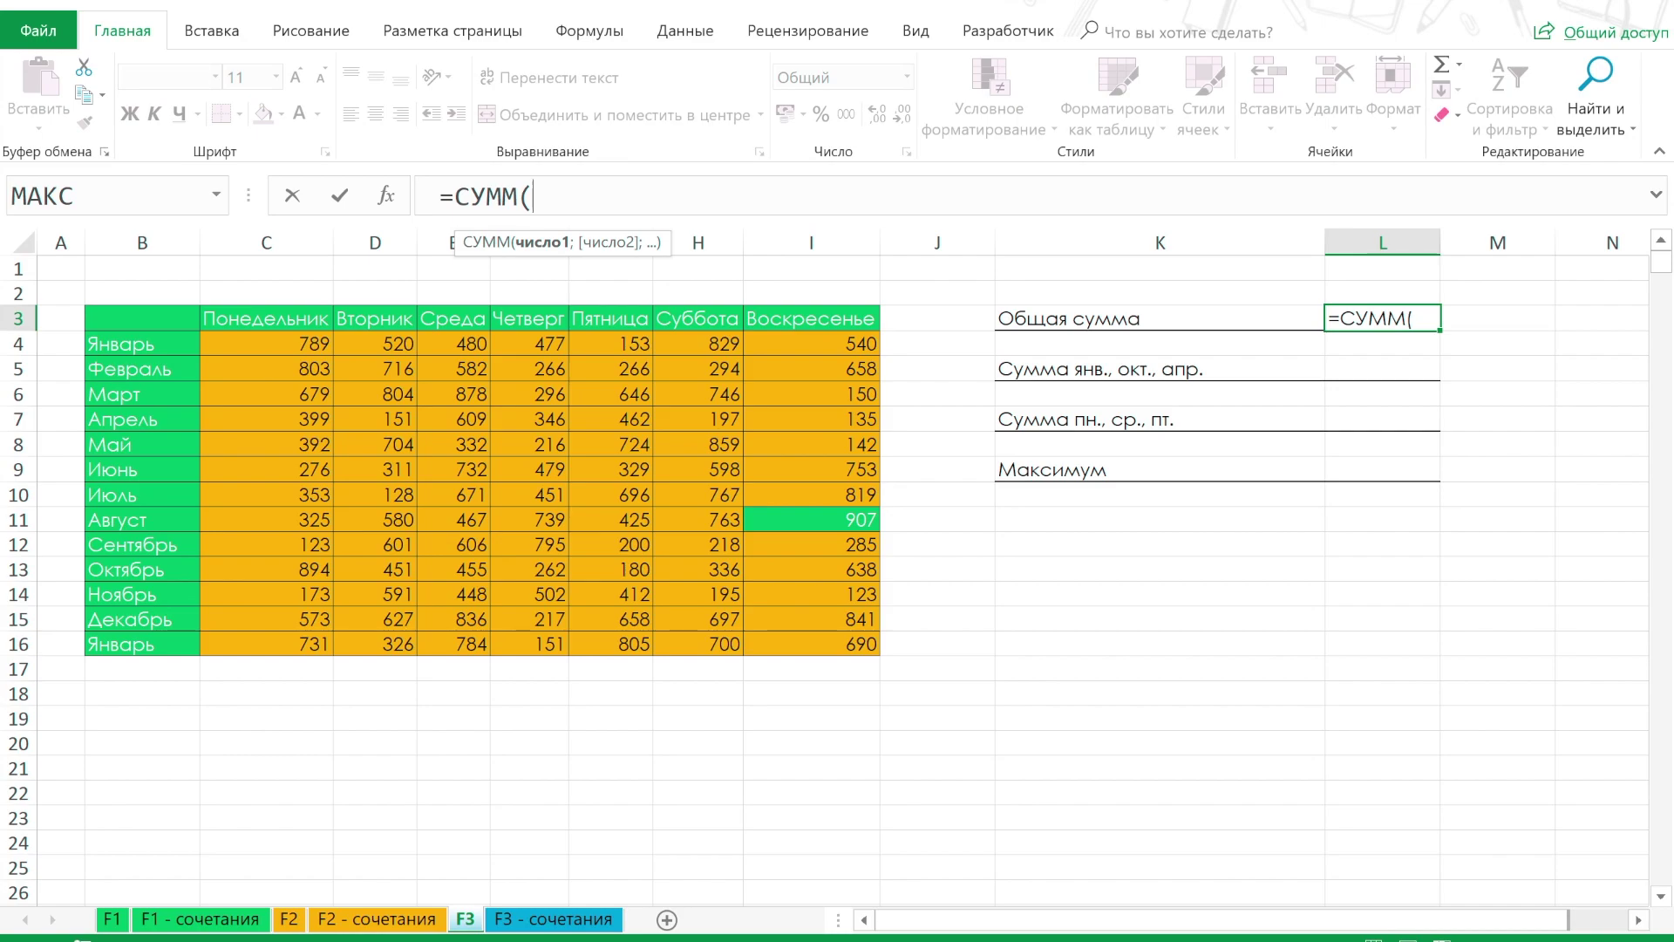
pyautogui.press('F3')
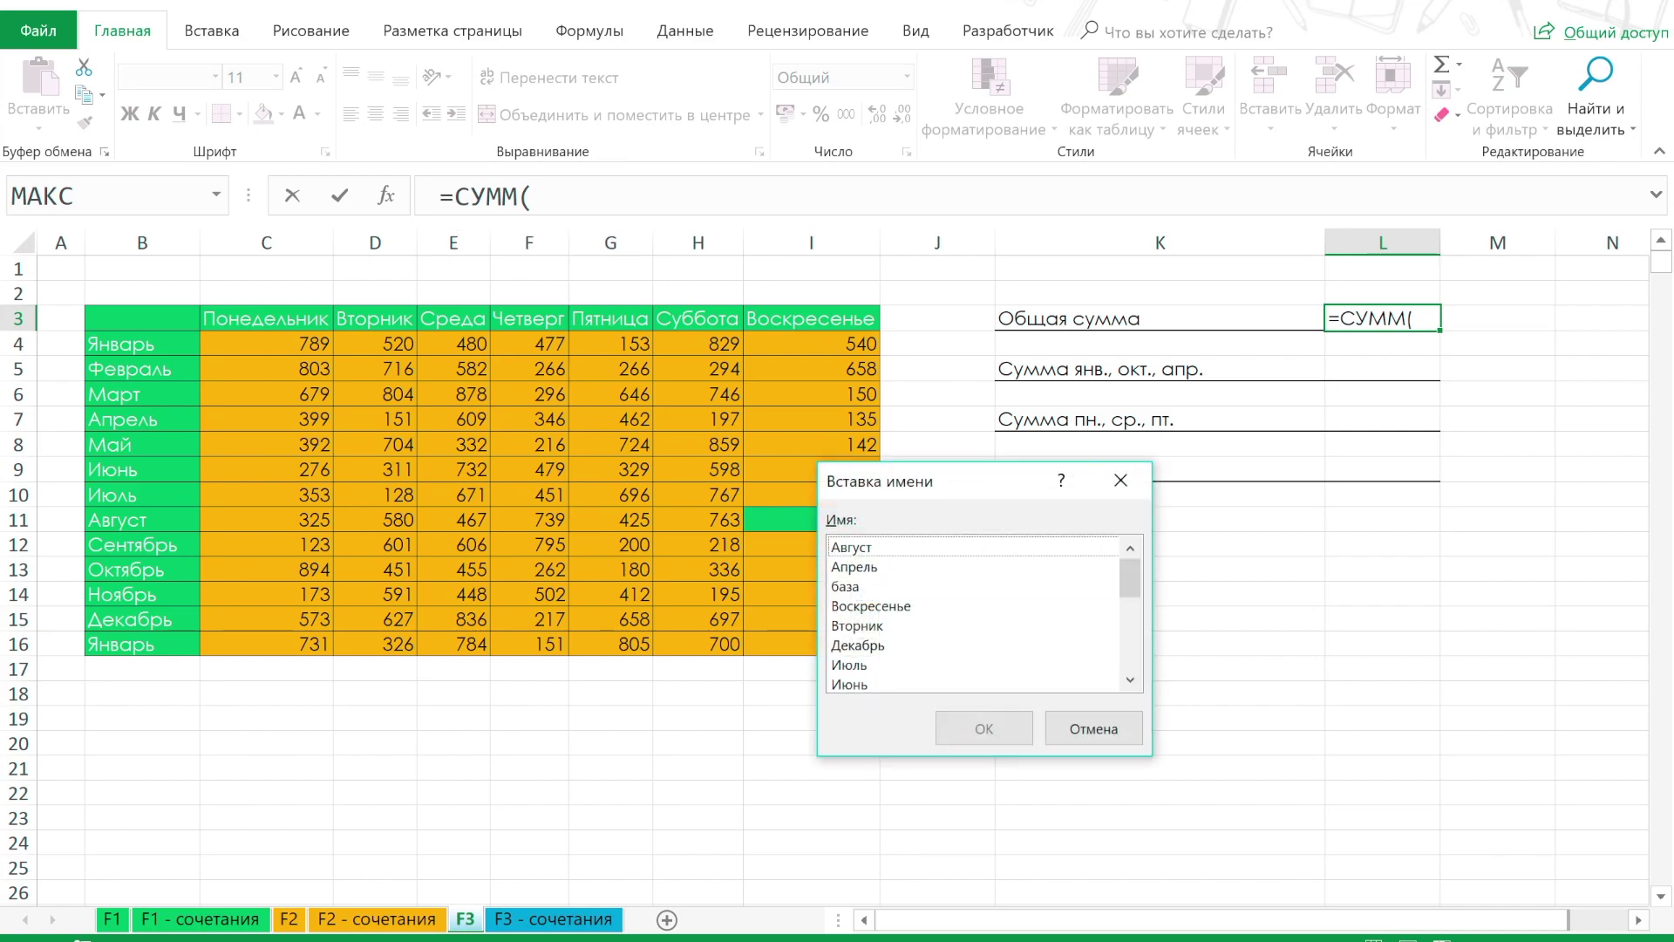
pyautogui.click(846, 586)
pyautogui.press('Return')
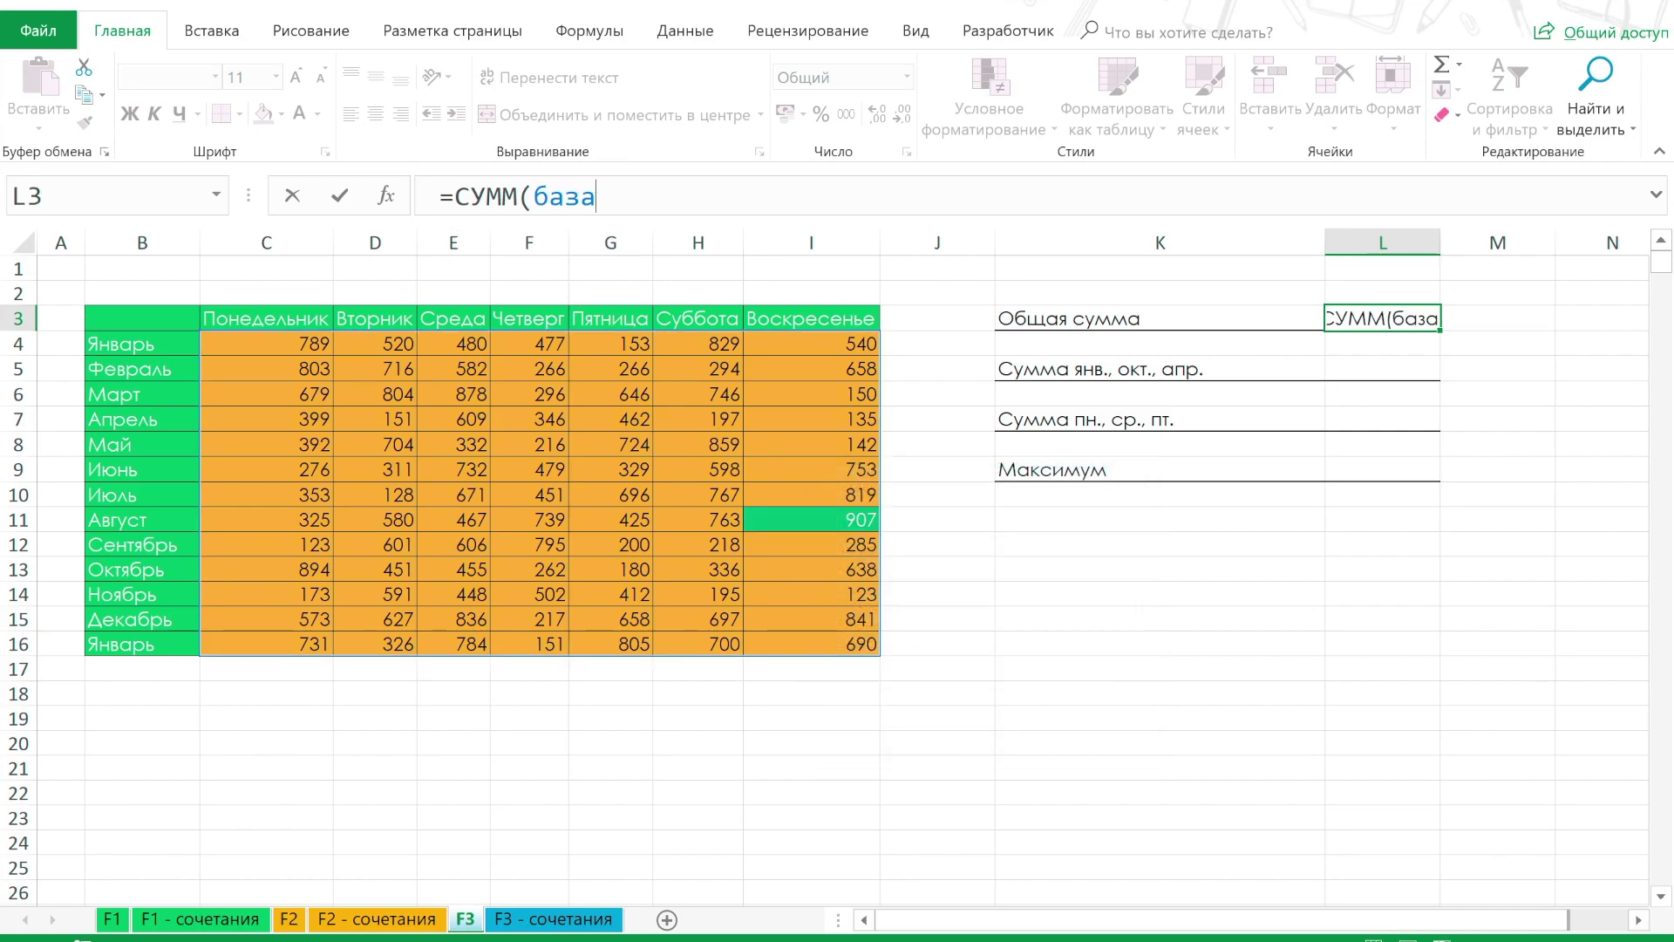
pyautogui.press('Return')
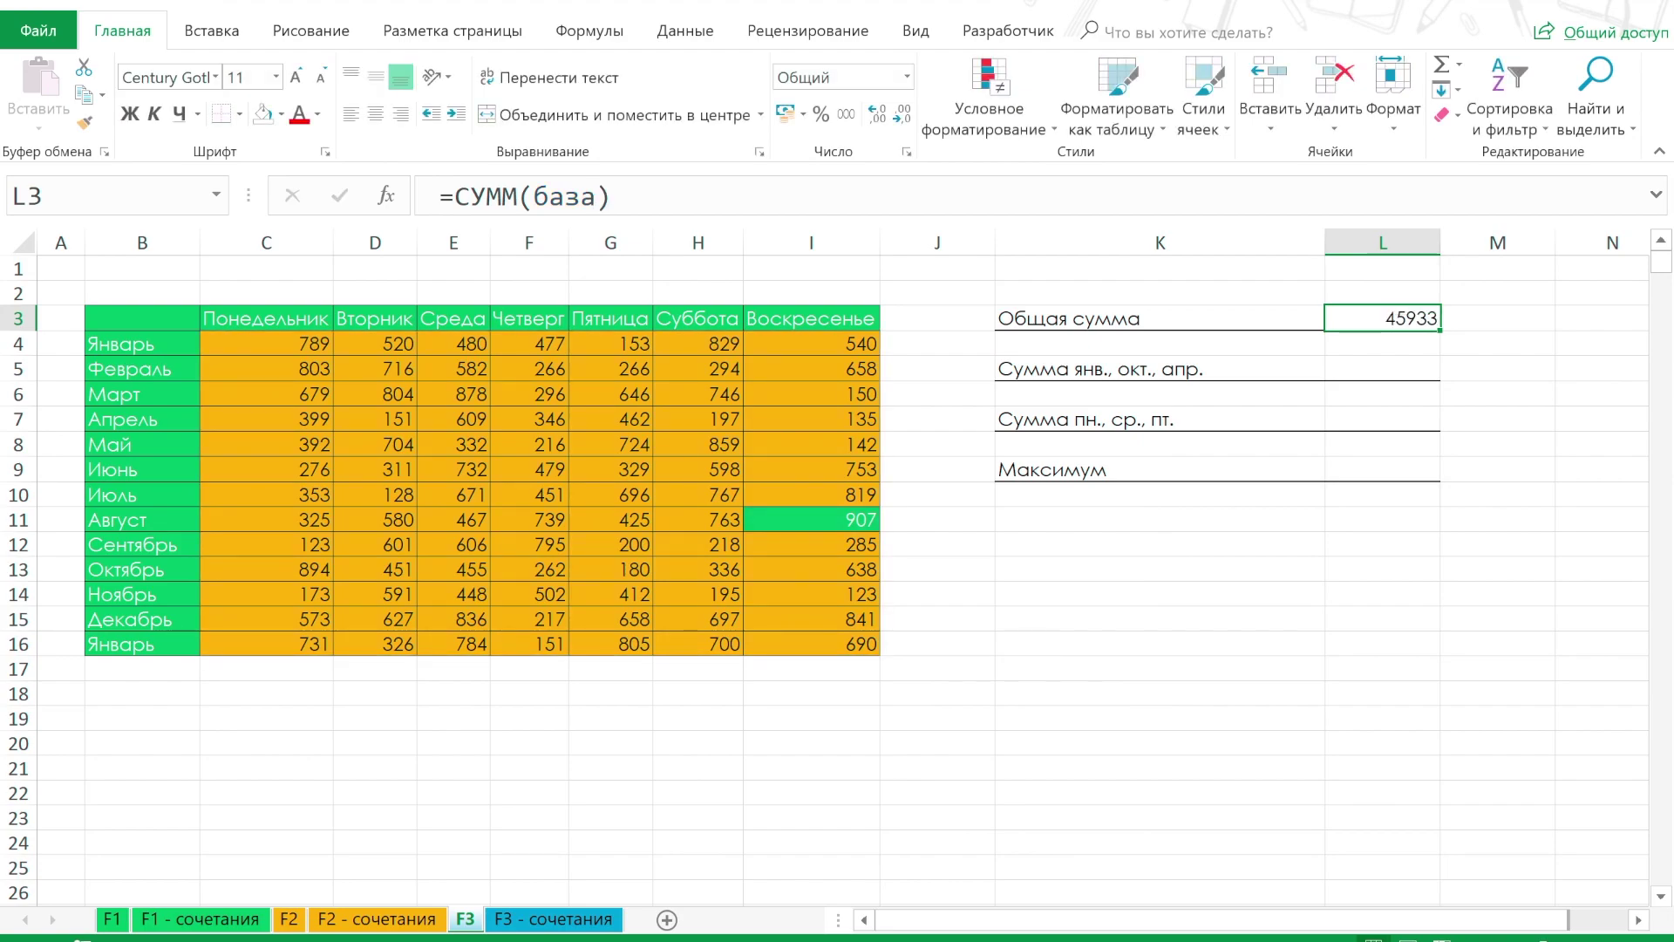
pyautogui.press('Down')
pyautogui.press('Down')
# Enter =СУММ(Октябрь;Январь;Апрель) in L5 with pasted names, giving 9702
pyautogui.write('=сум')
pyautogui.press('Tab')
pyautogui.press('F3')
pyautogui.write('о')
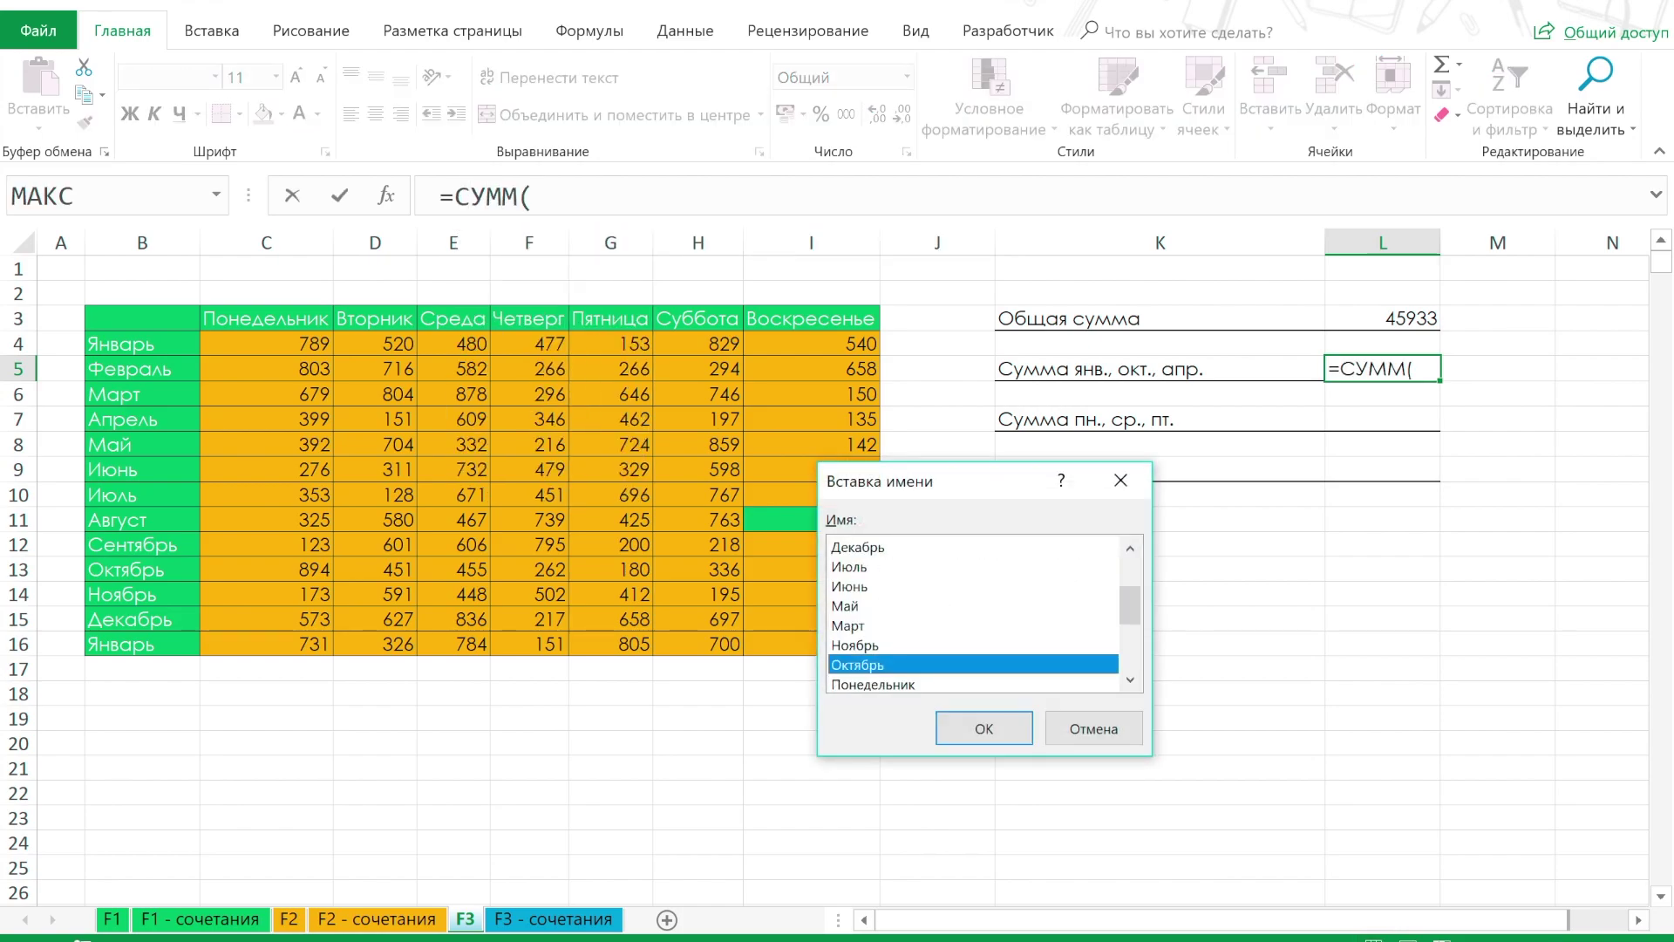
pyautogui.press('Return')
pyautogui.write(';')
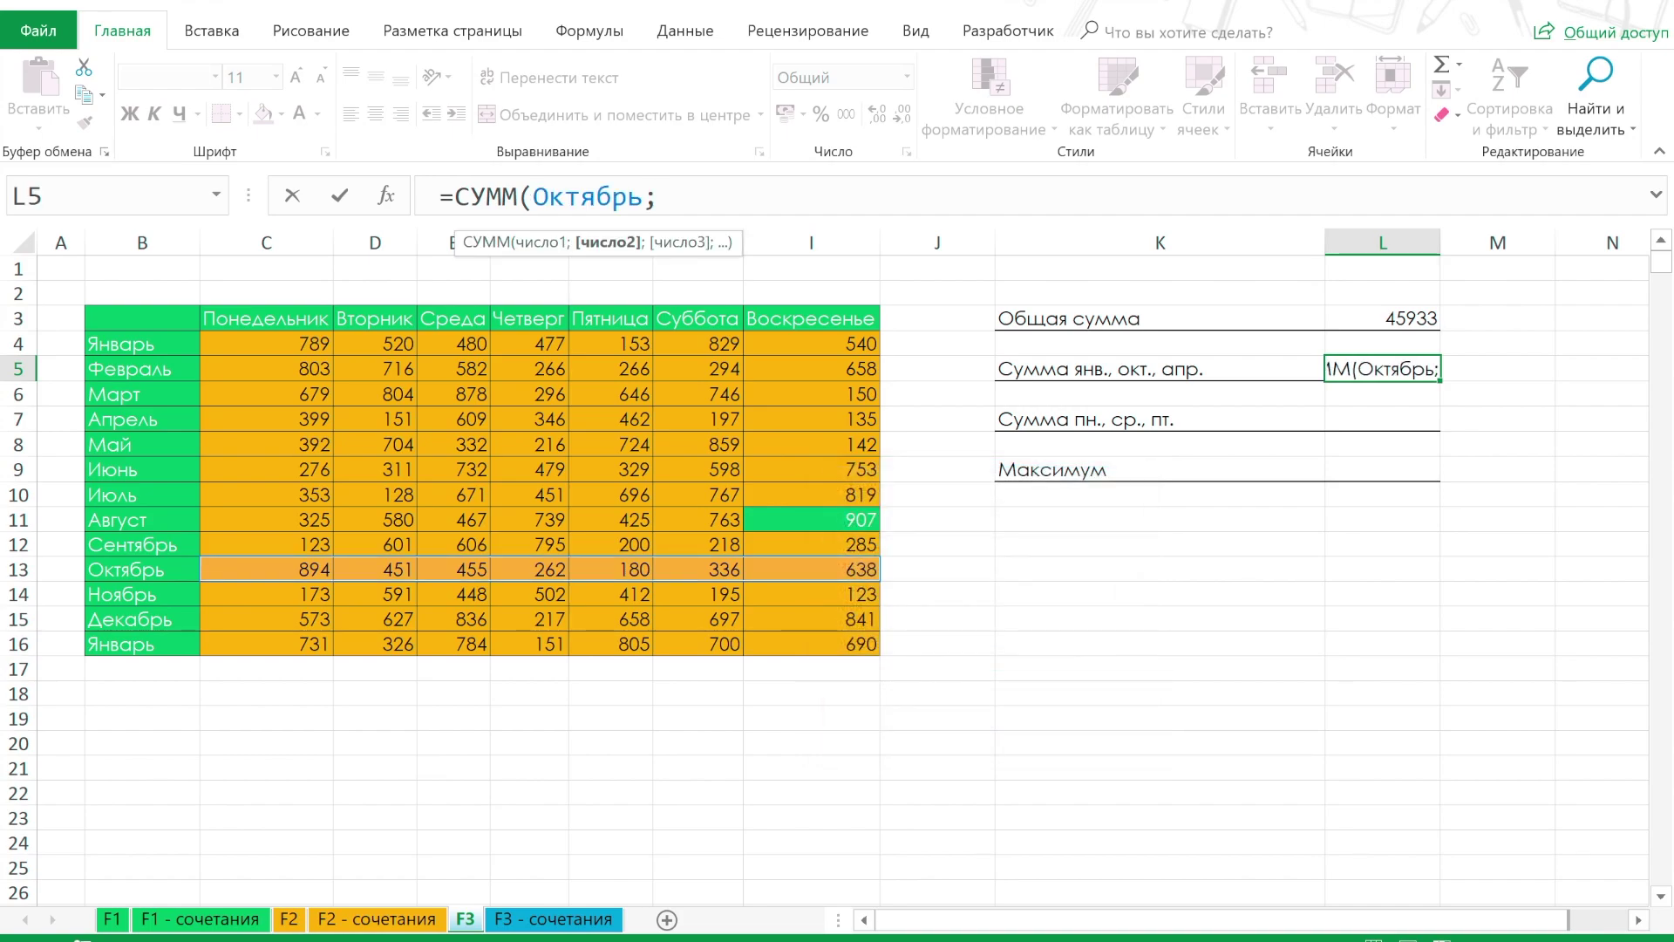
pyautogui.press('F3')
pyautogui.write('о')
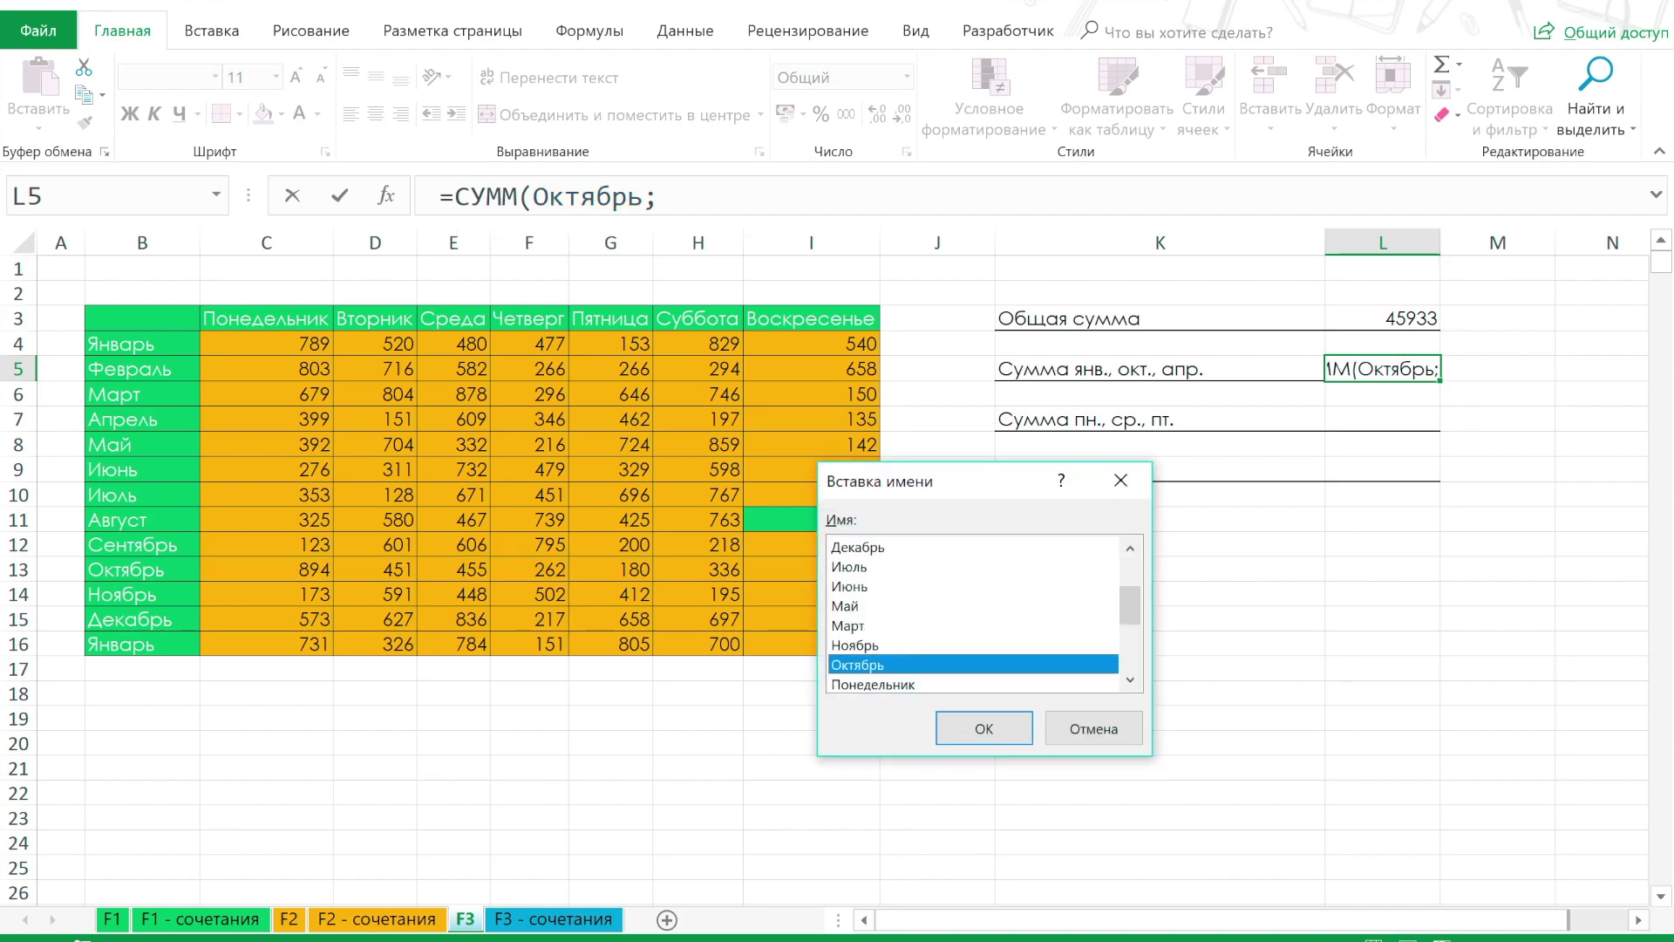
pyautogui.write('я')
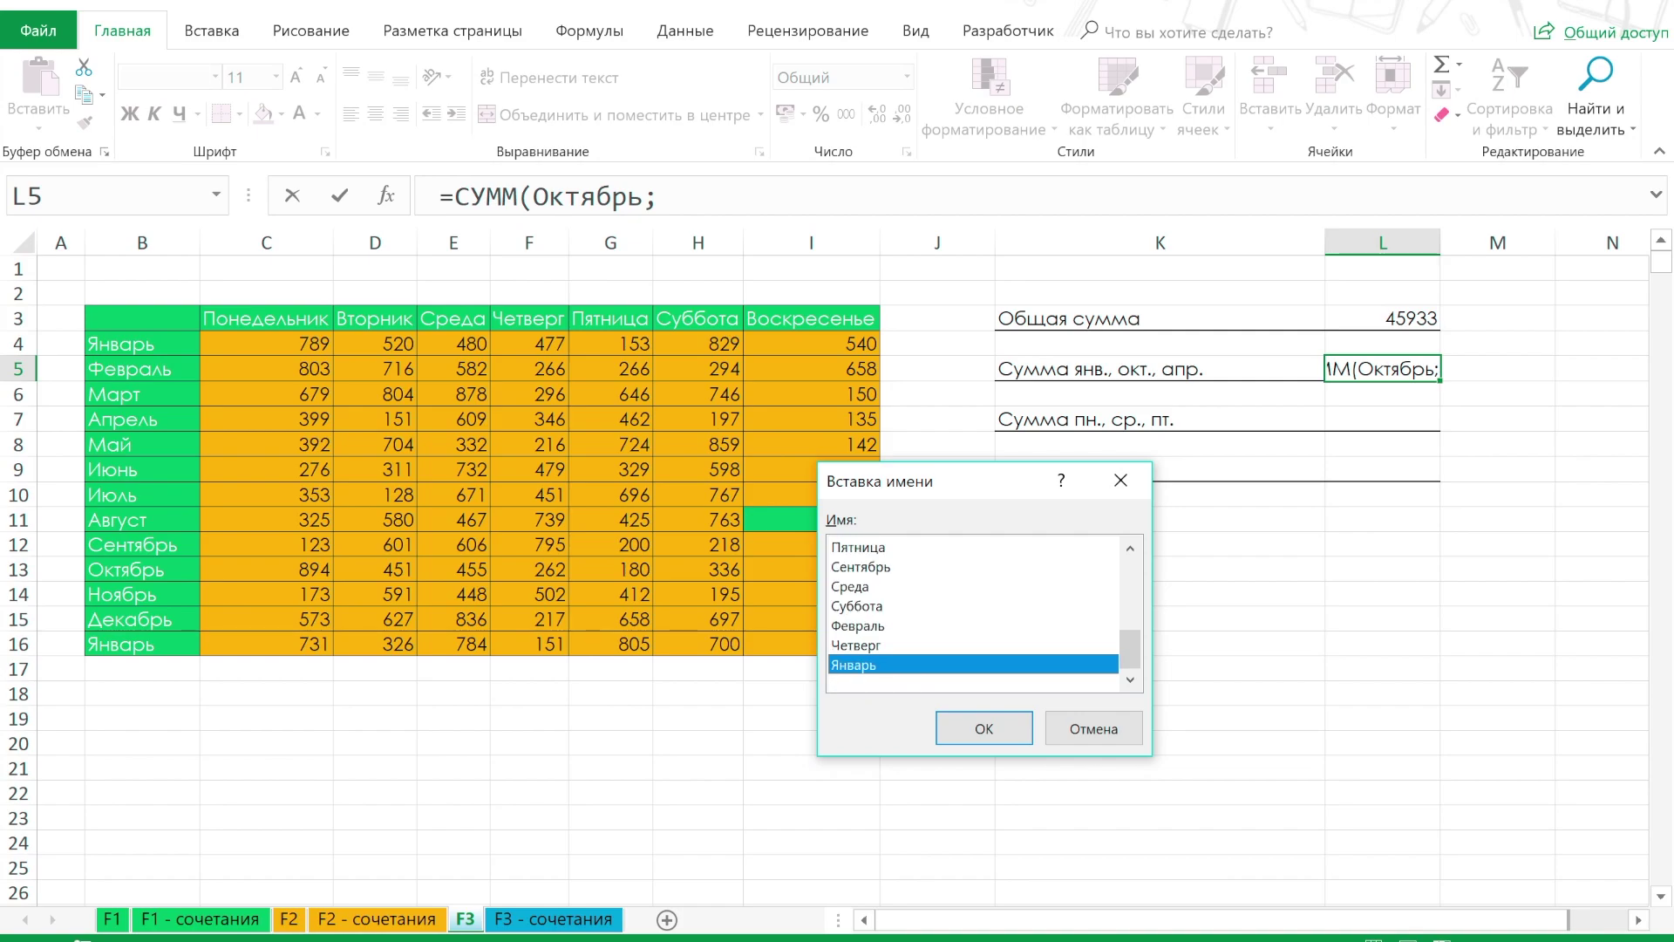
pyautogui.press('Return')
pyautogui.write(';')
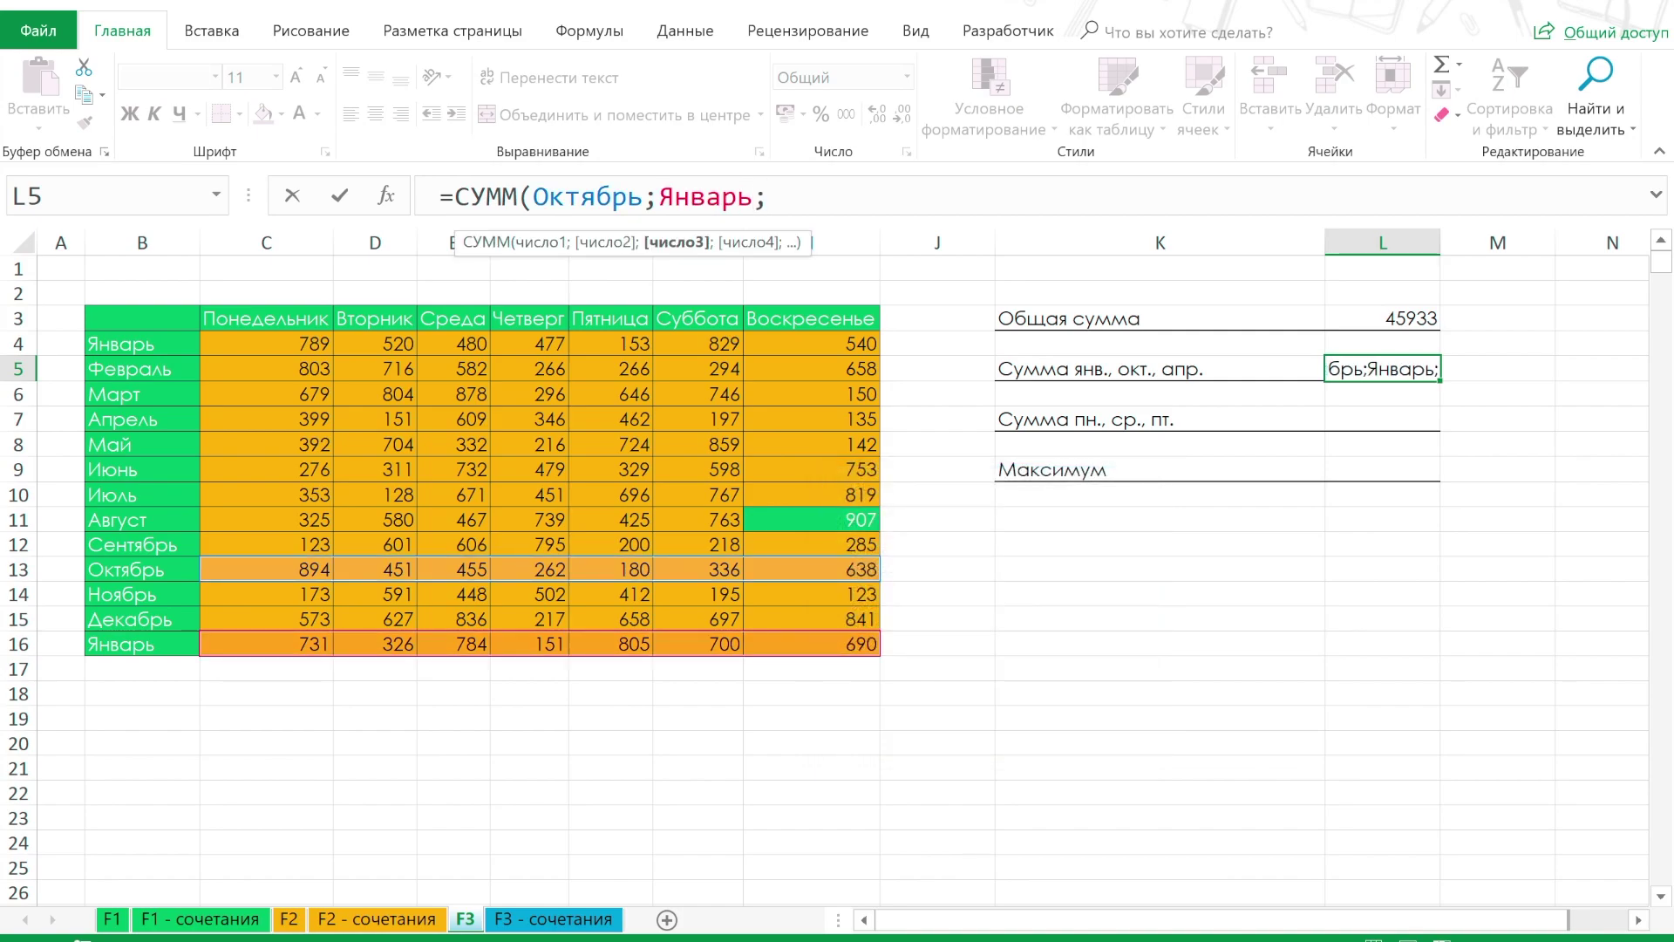
pyautogui.write('апр')
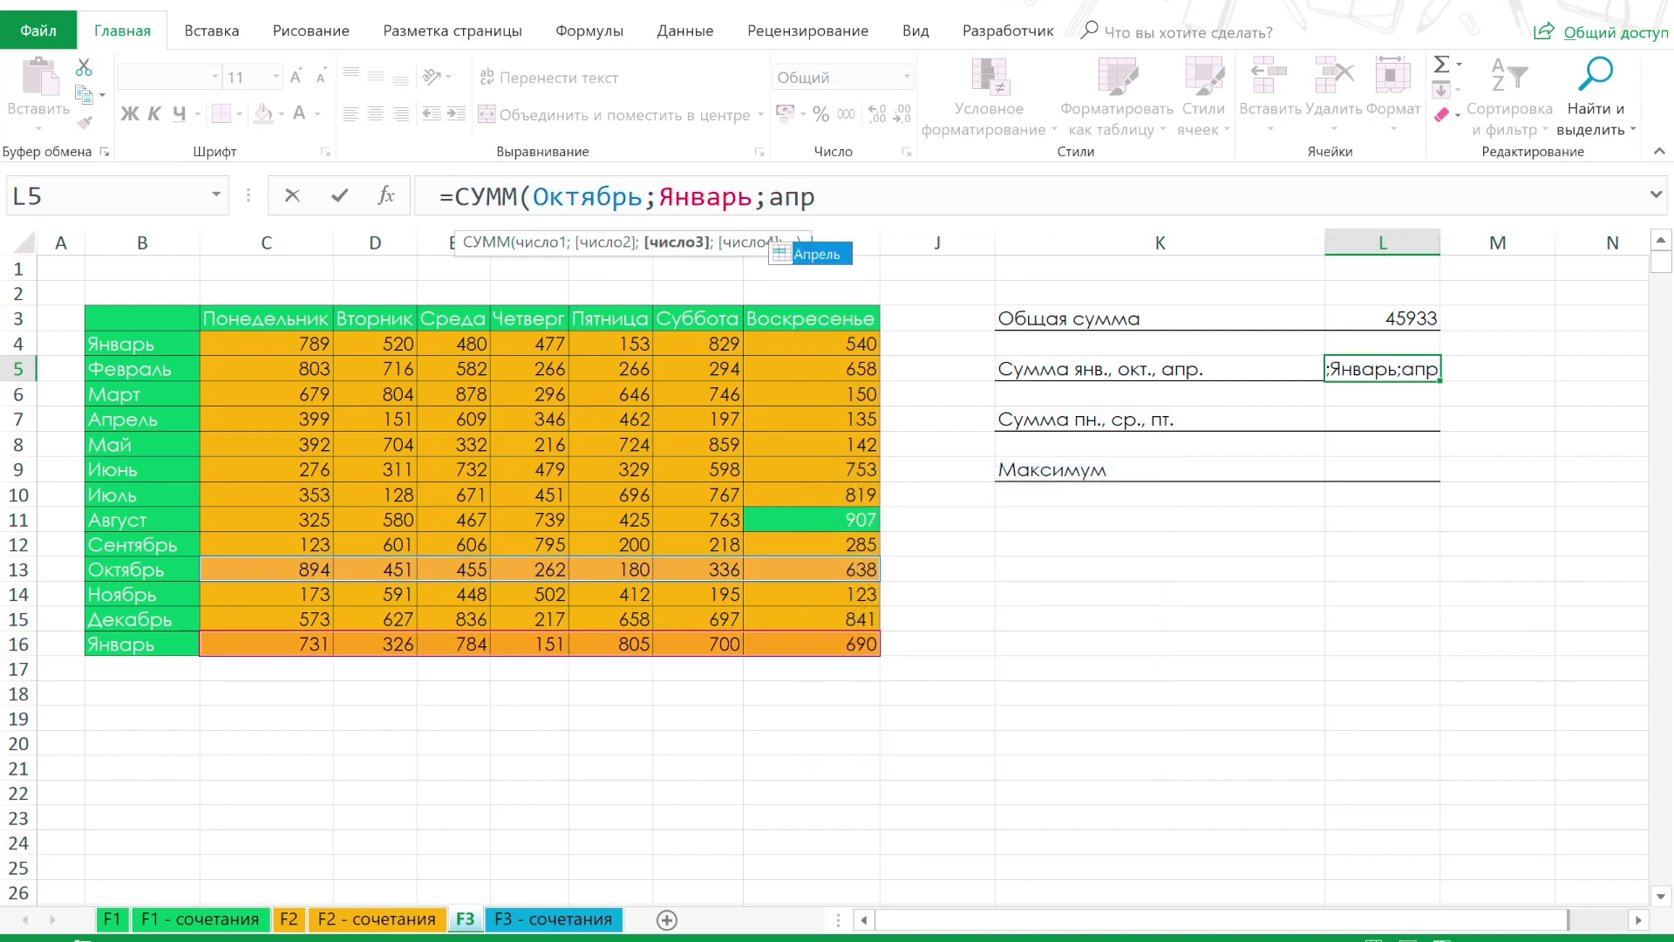
pyautogui.press('Tab')
pyautogui.press('Return')
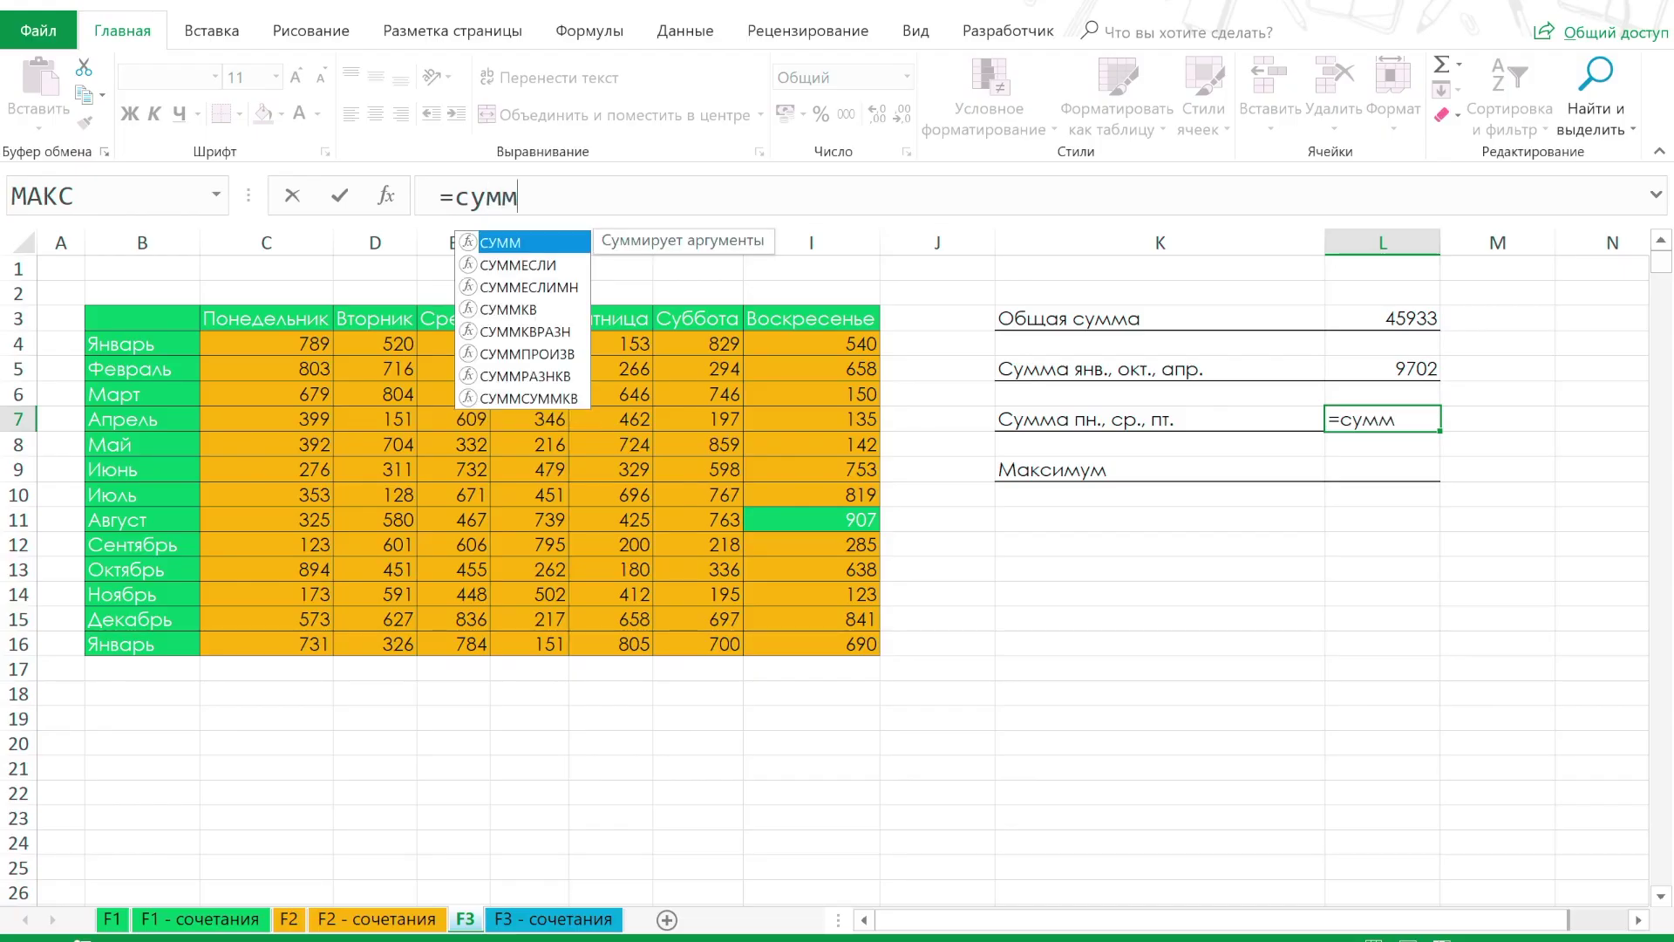
# Build =СУММ(Понедельник;Среда;Пятница) in L7 from the named ranges, giving 20346
pyautogui.press('Tab')
pyautogui.hotkey('shift', 'F3')
pyautogui.press('F3')
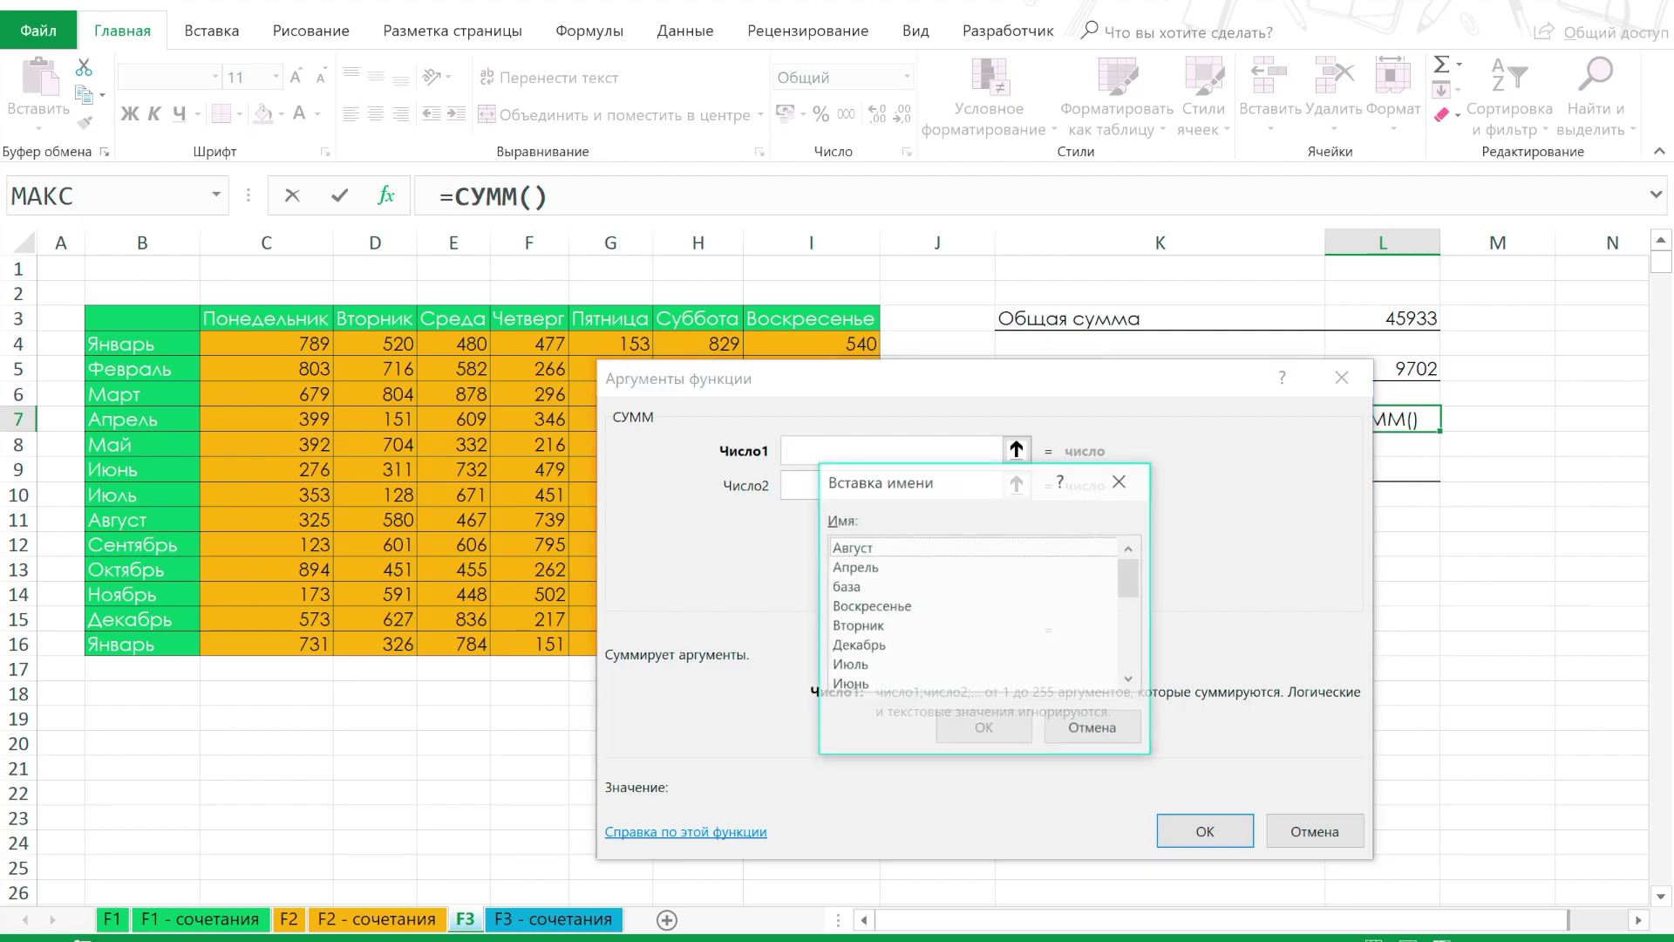
pyautogui.press('п')
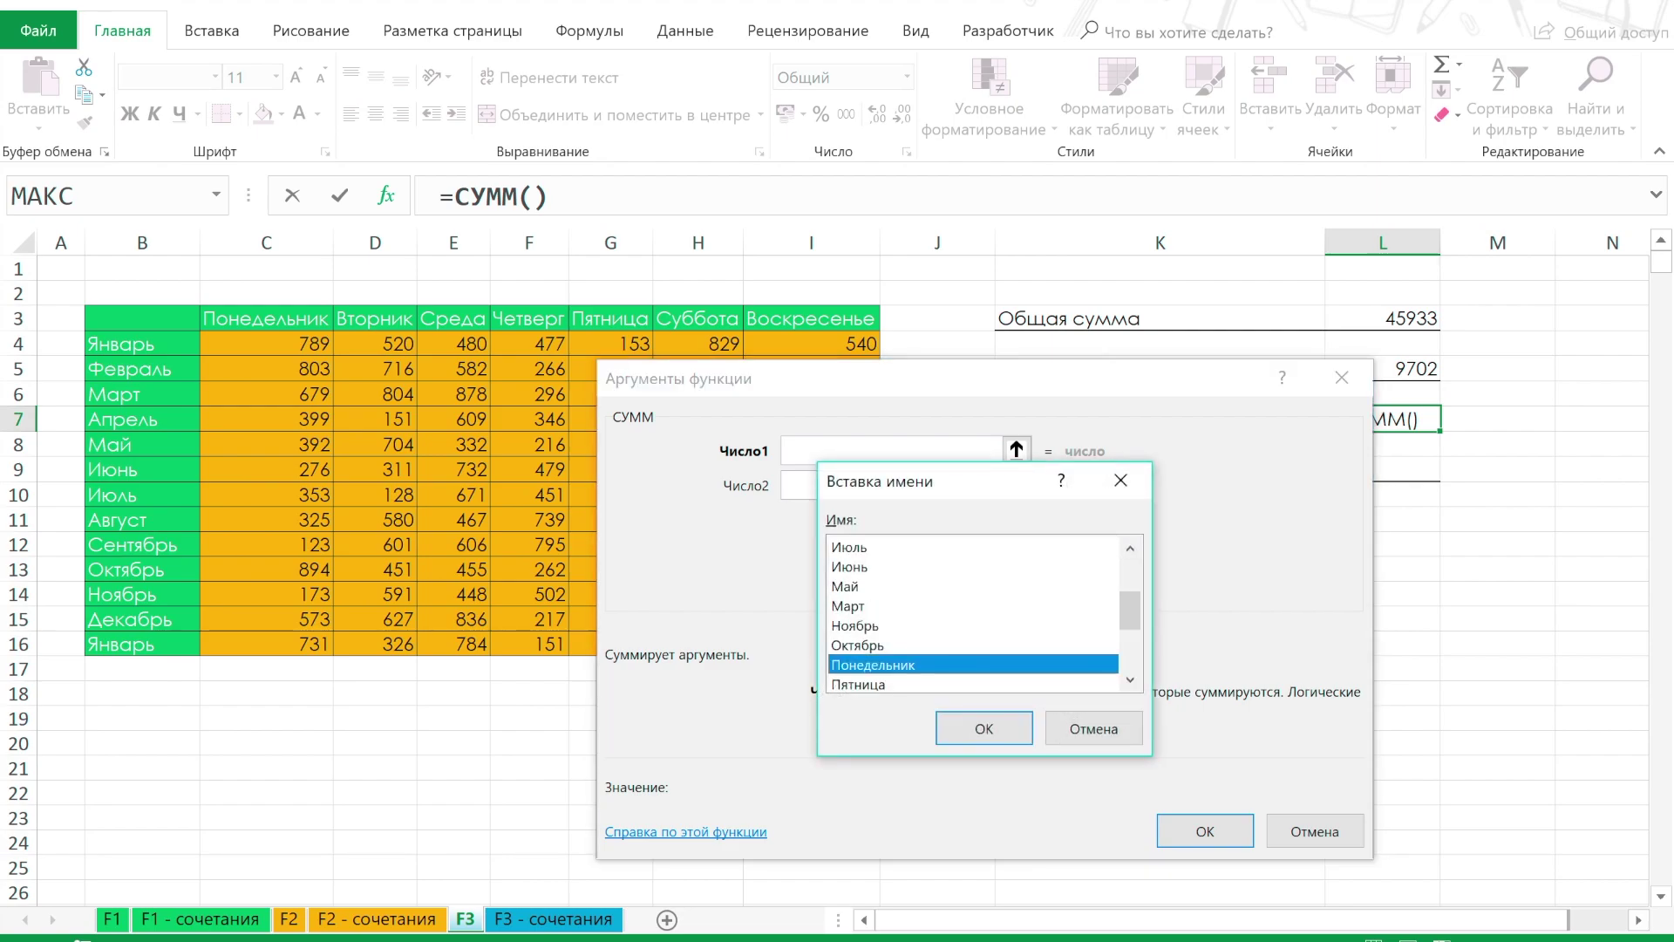
pyautogui.press('Return')
pyautogui.press('F3')
pyautogui.write('ср')
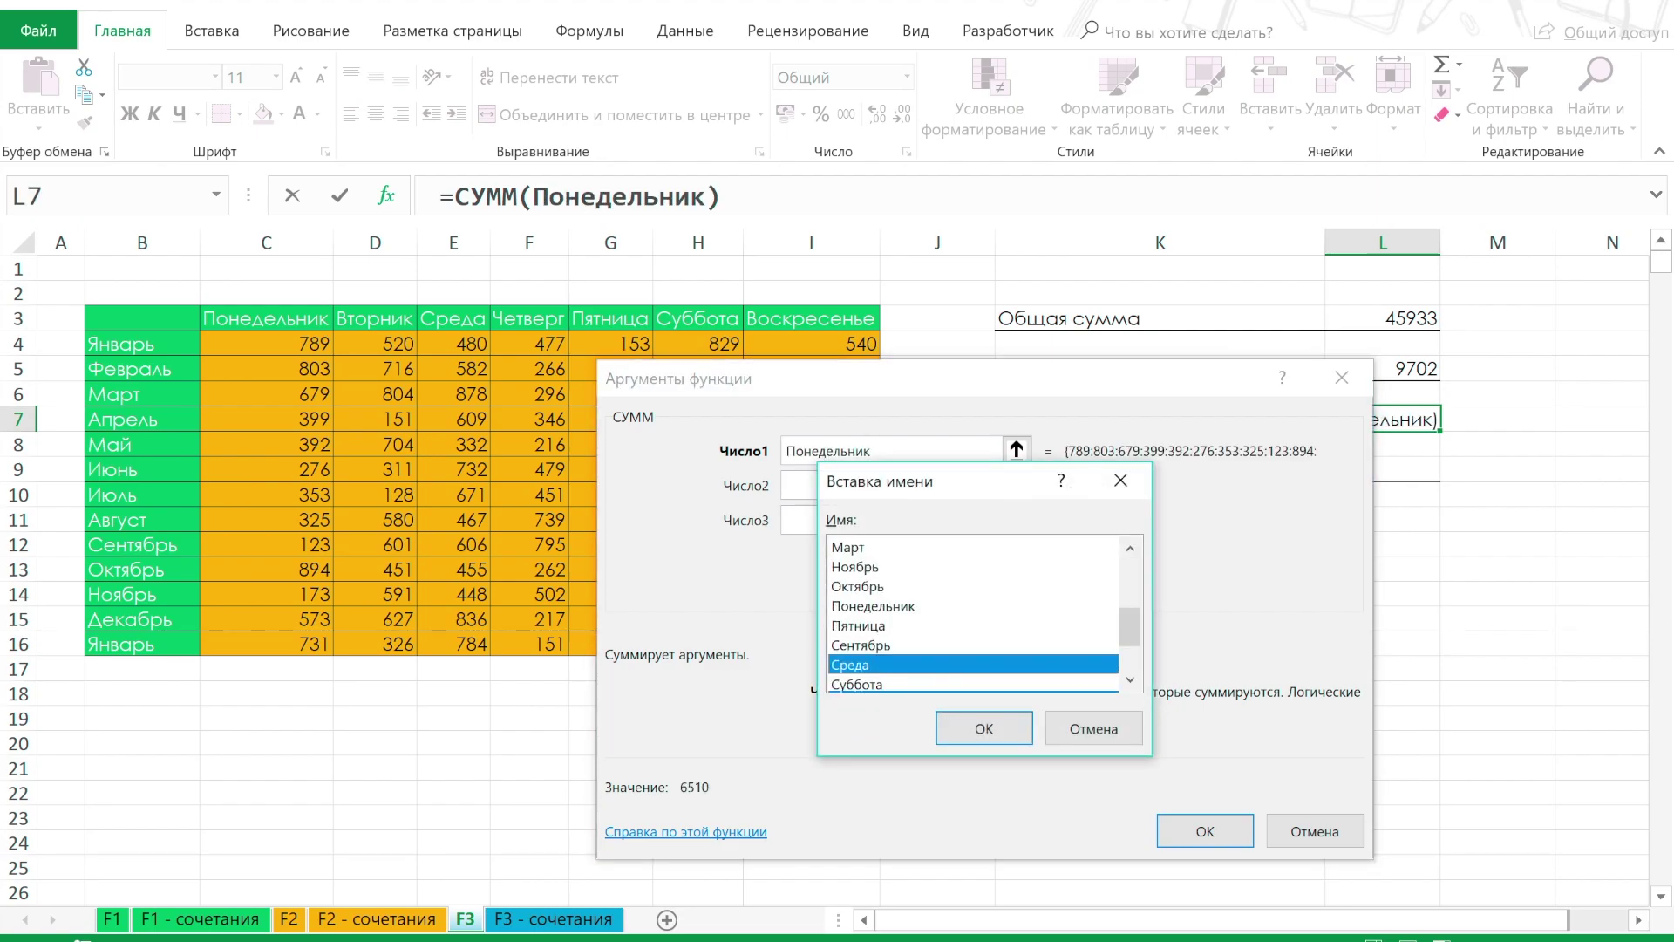
pyautogui.press('Return')
pyautogui.press('F3')
pyautogui.write('пя')
pyautogui.press('Return')
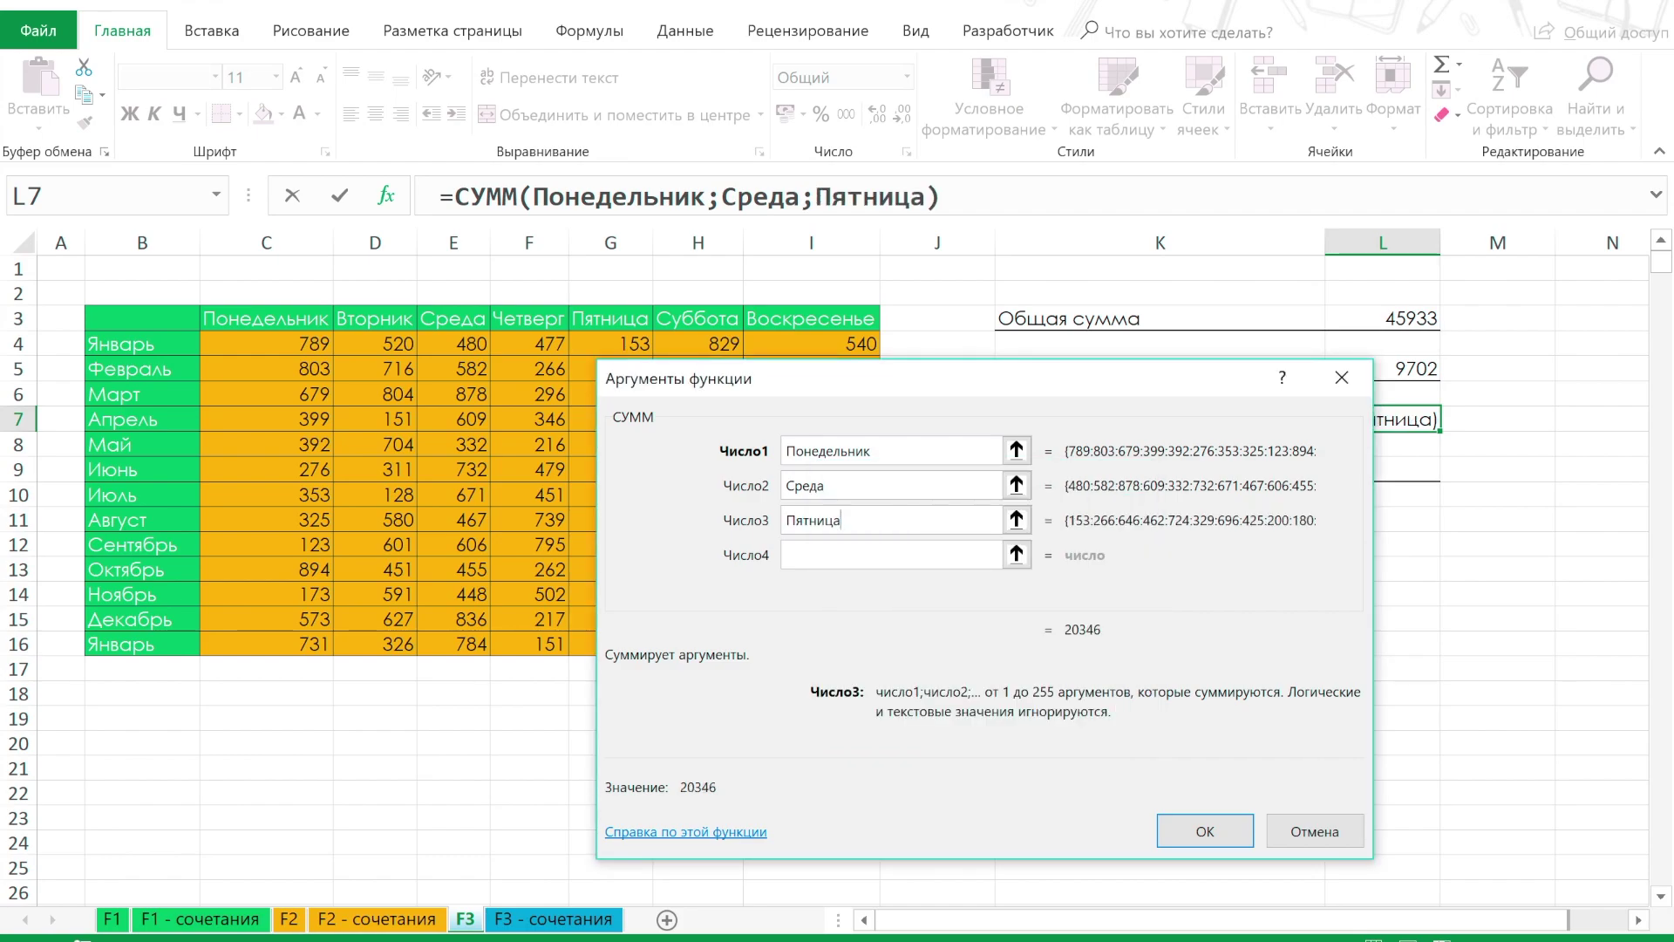
pyautogui.press('Return')
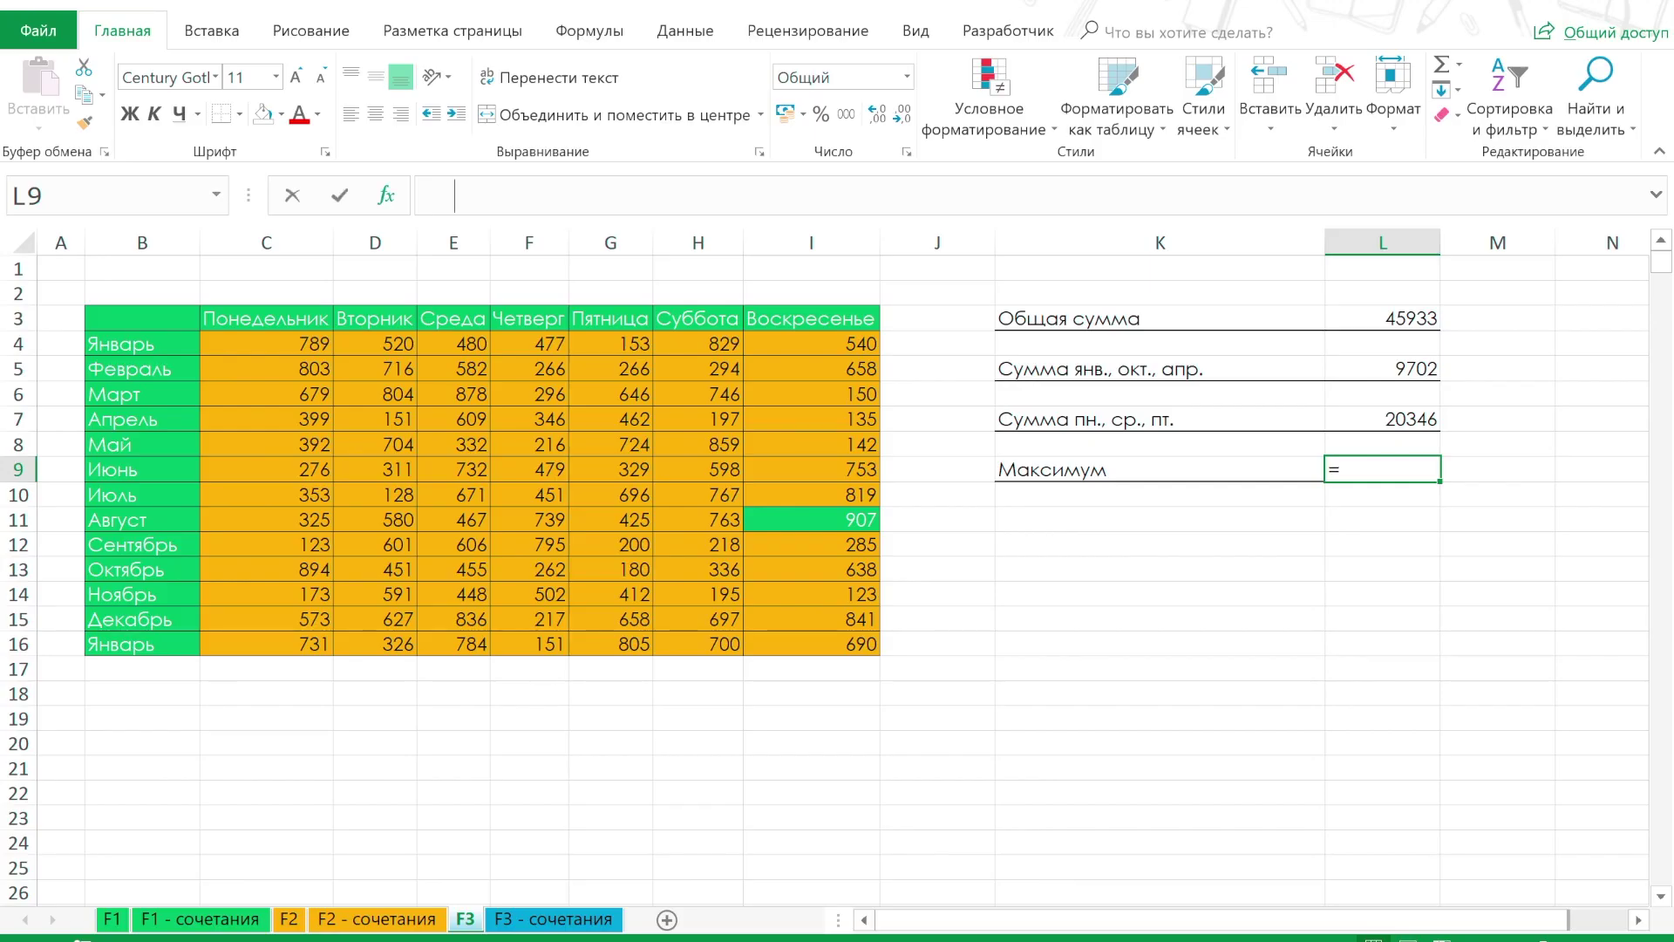
# Insert a МАКС function in L9 over the база range, previewing a maximum of 907
pyautogui.hotkey('shift', 'F3')
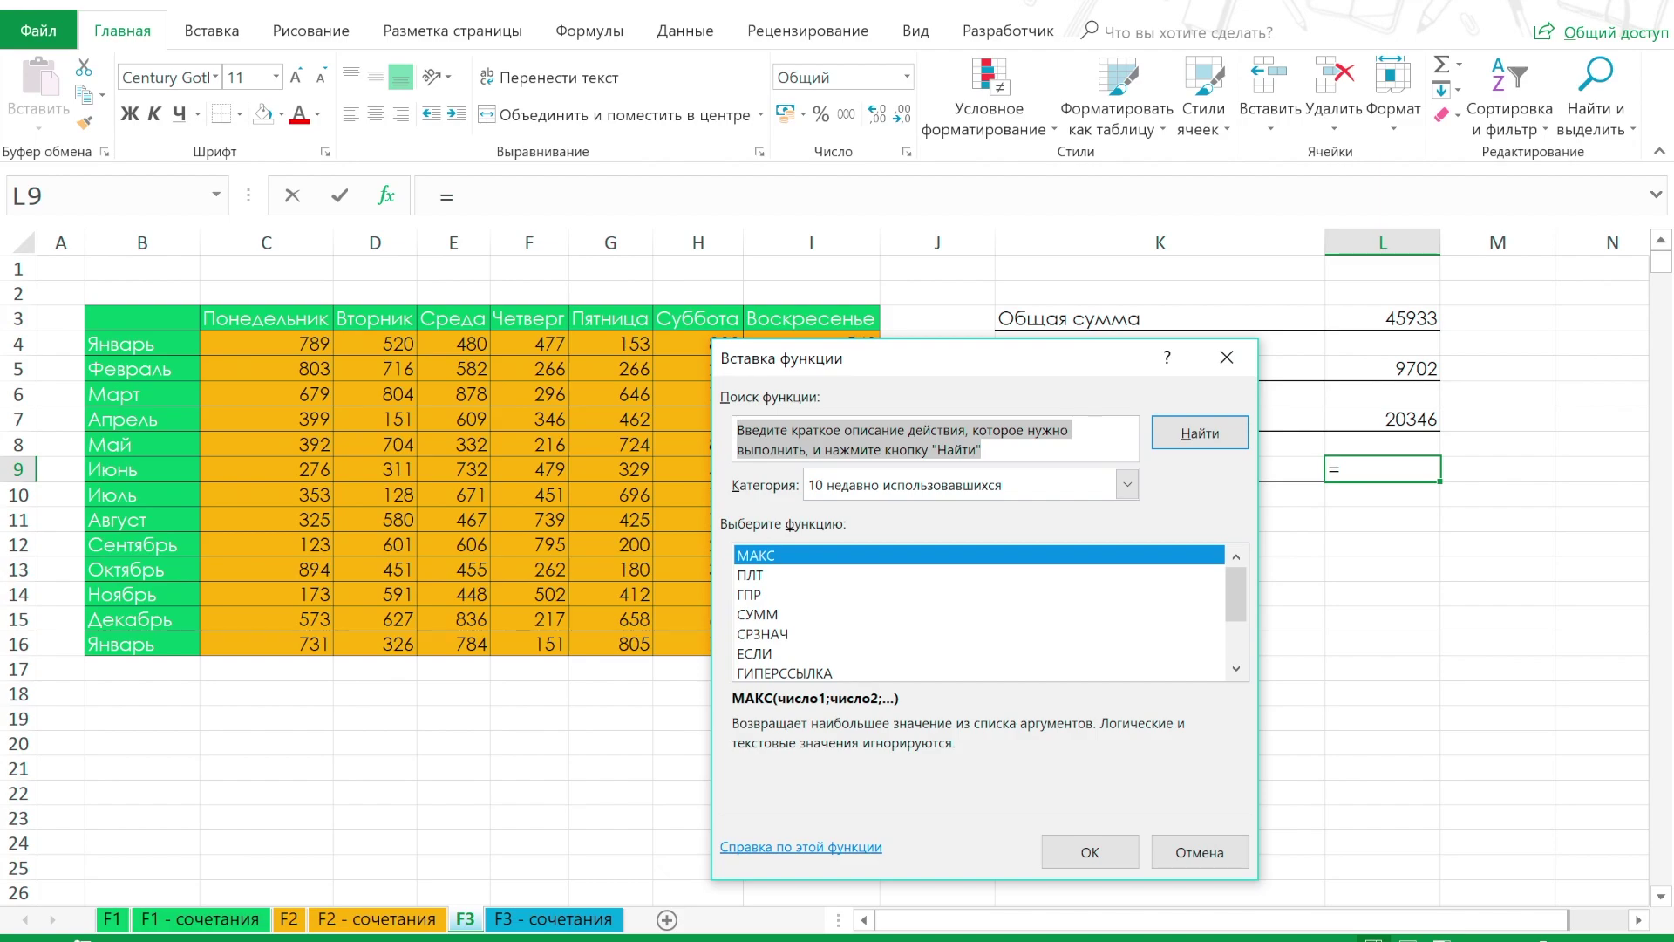
pyautogui.write('макс')
pyautogui.press('Return')
pyautogui.press('Return')
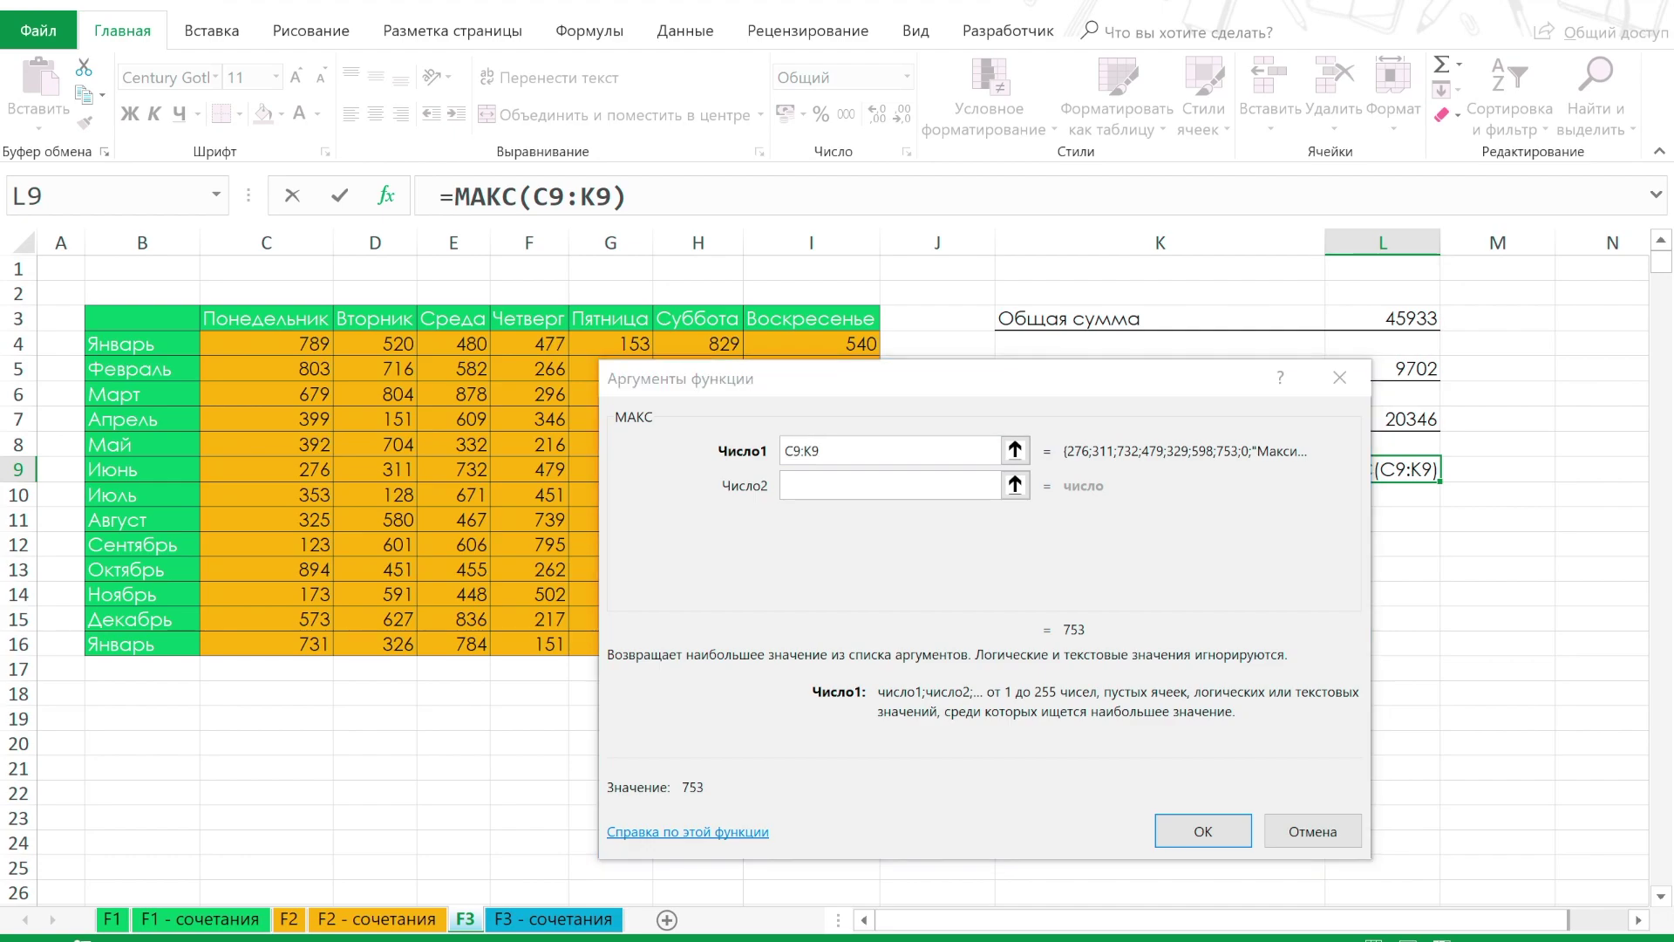
pyautogui.press('F3')
pyautogui.press('Down')
pyautogui.press('Down')
pyautogui.press('Return')
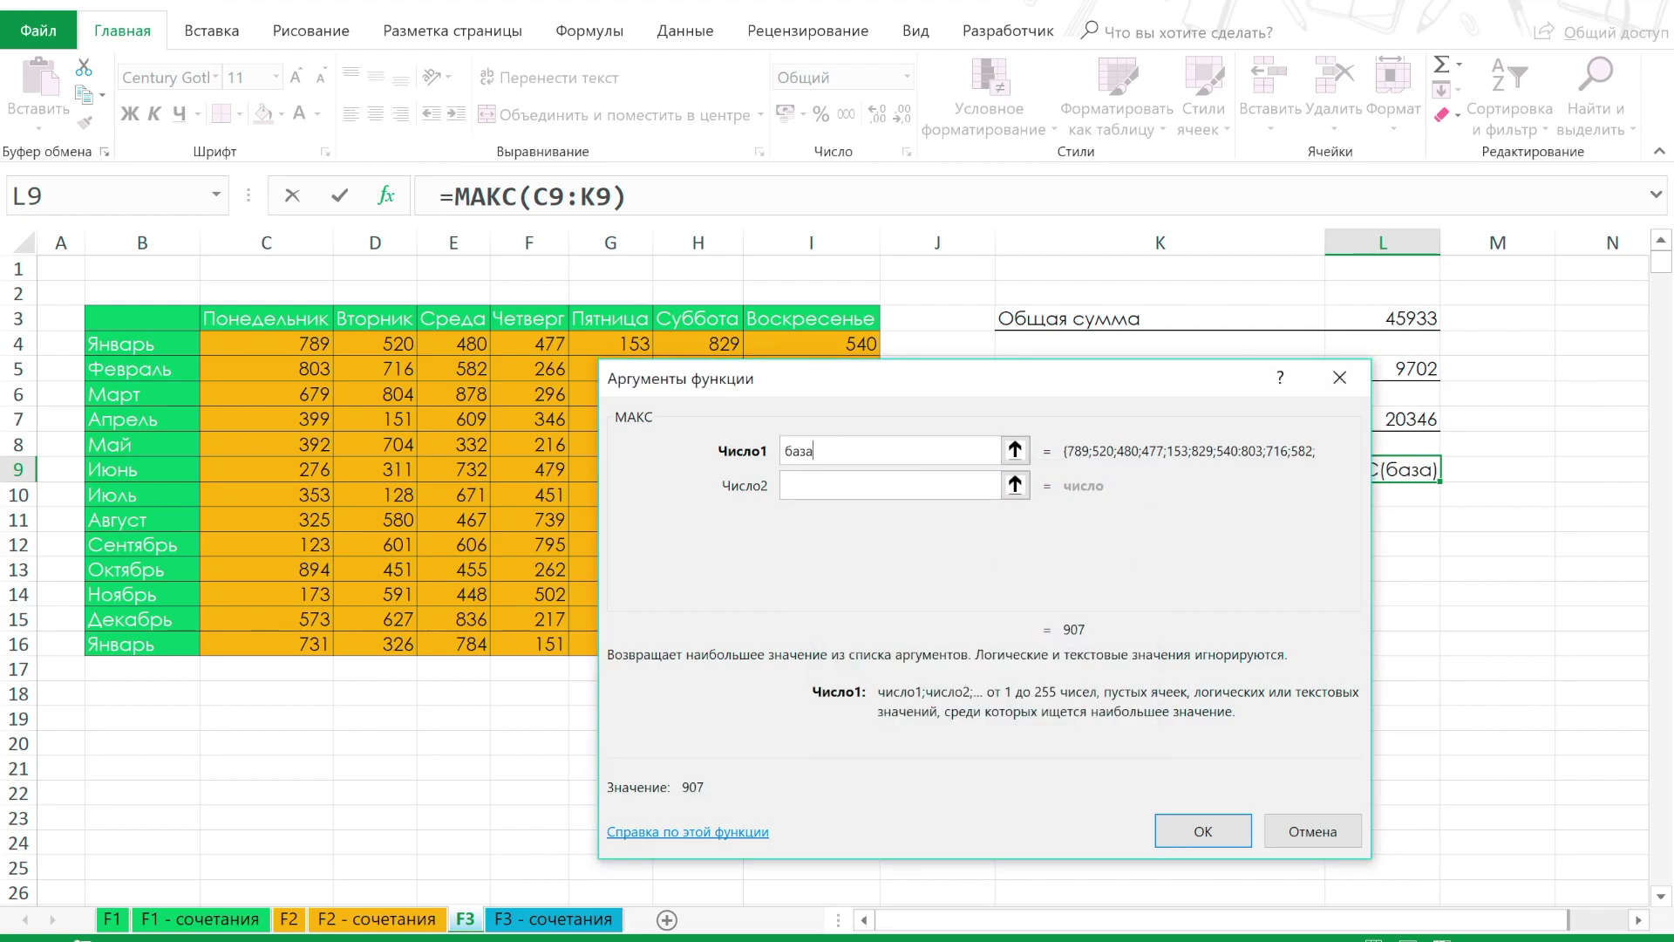